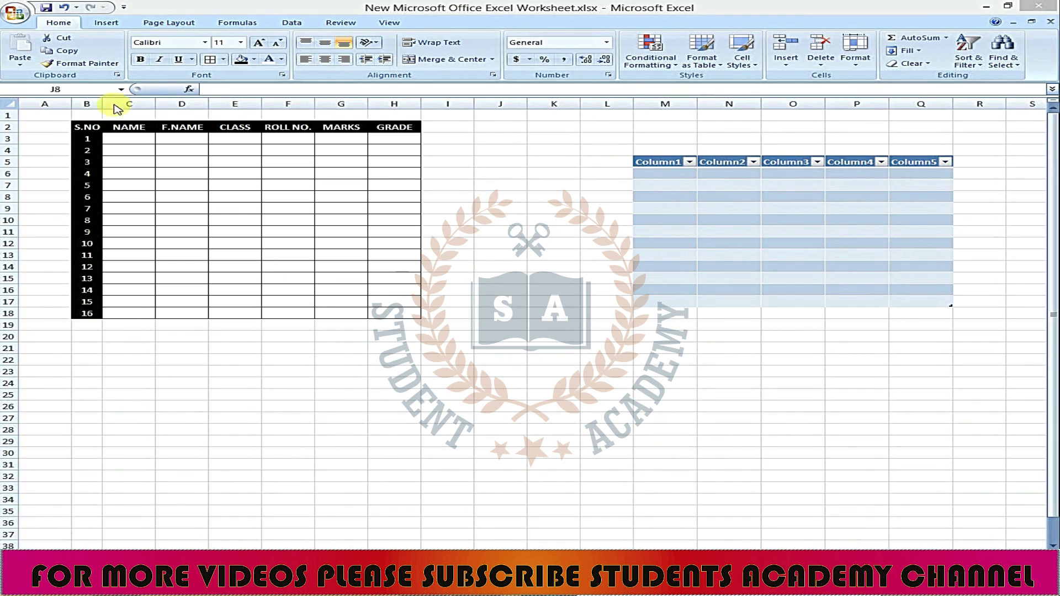
Switch the ribbon to the Insert tab to show the picture, clip art, shape and SmartArt commands
click(106, 23)
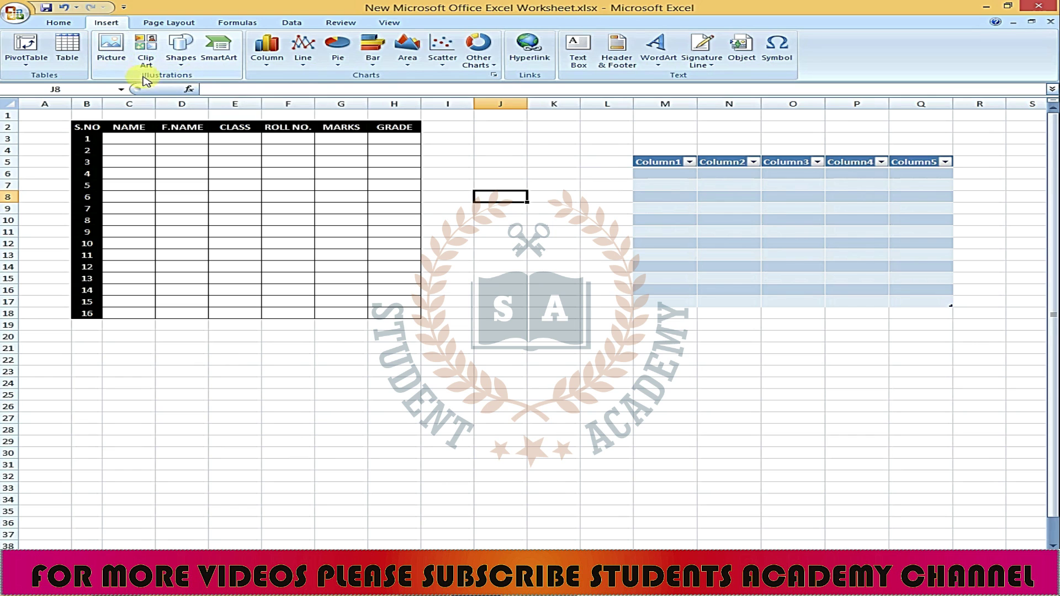
Insert the financial accounting clip-art image from file into the sheet
click(107, 53)
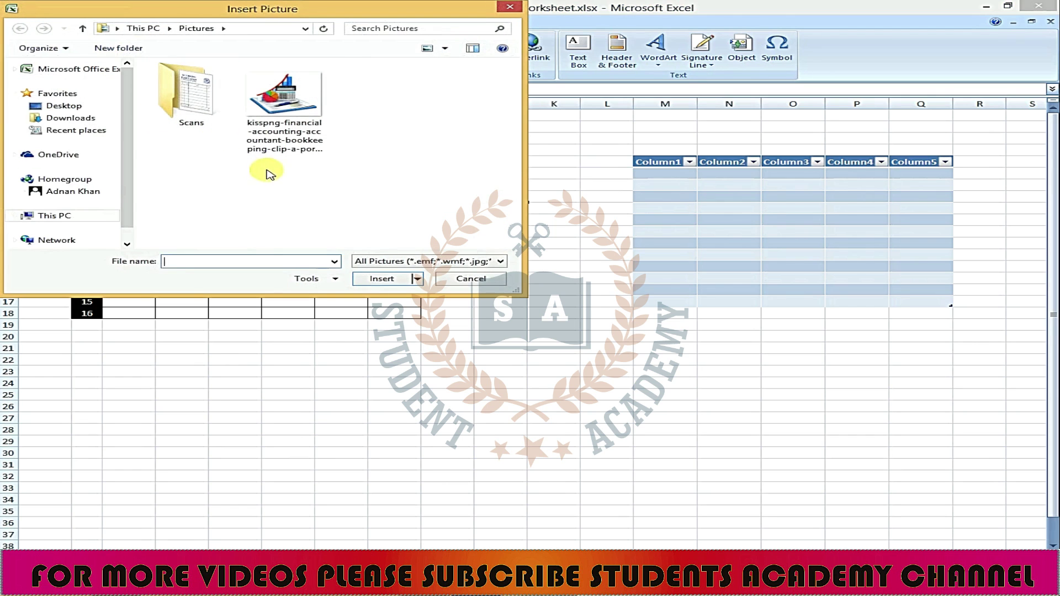
click(290, 108)
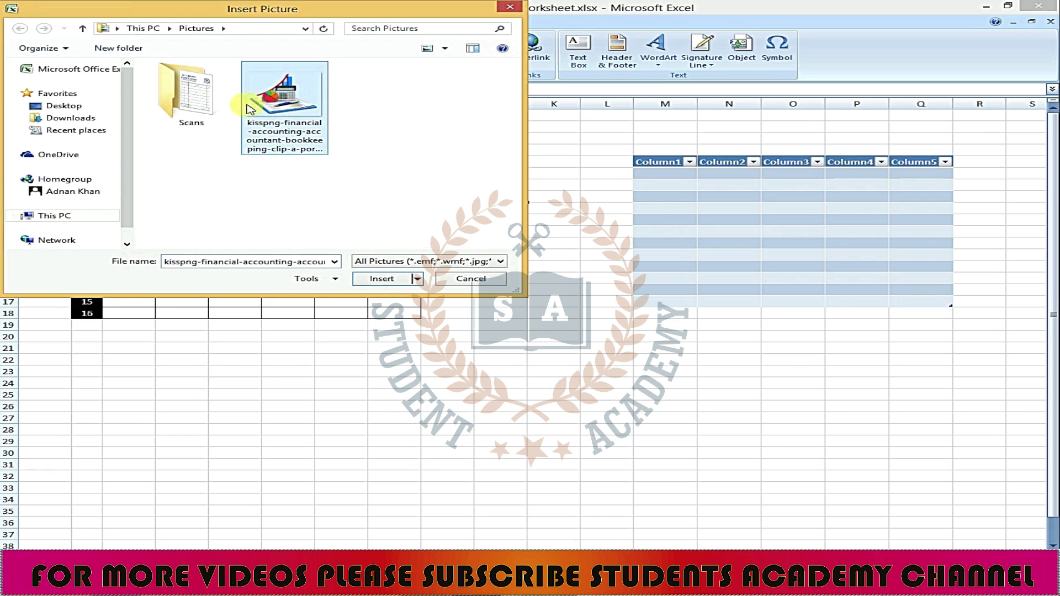
click(380, 279)
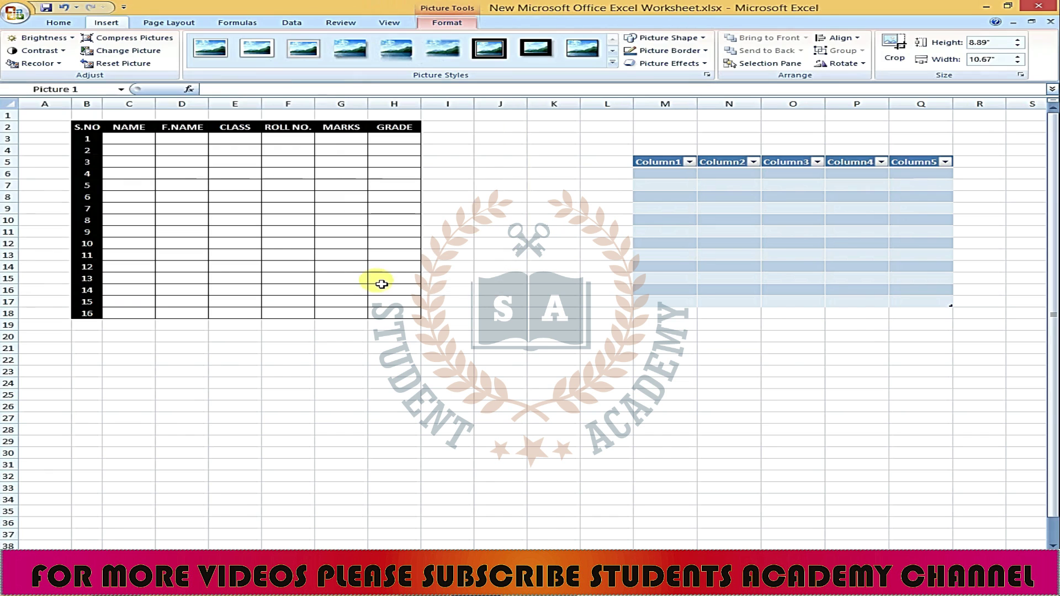
Move the clip art beside the student table and shrink it to about 2.5 inches high
drag(825, 457, 720, 306)
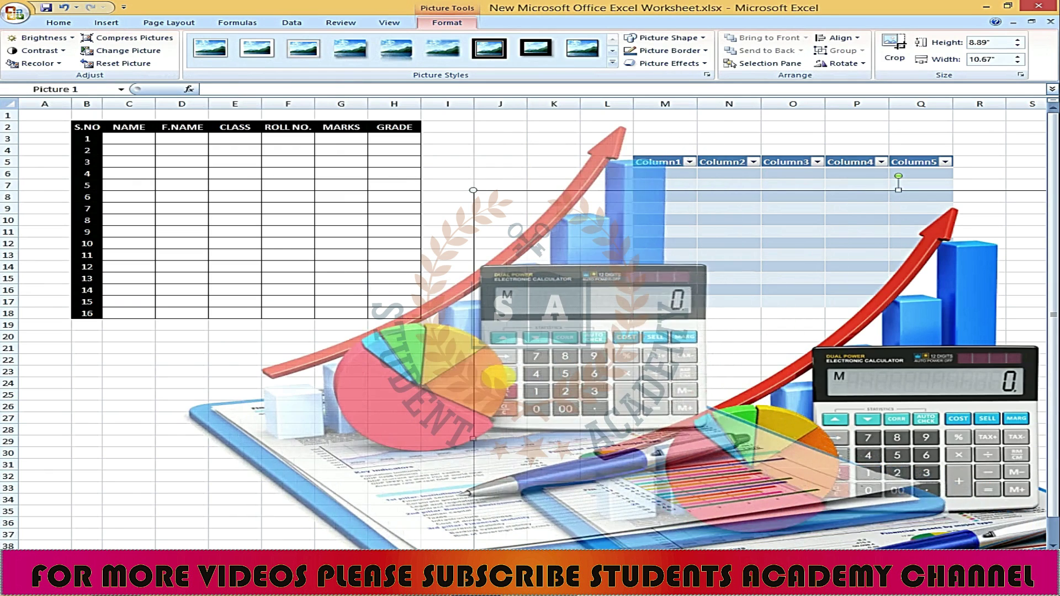
drag(821, 303, 699, 327)
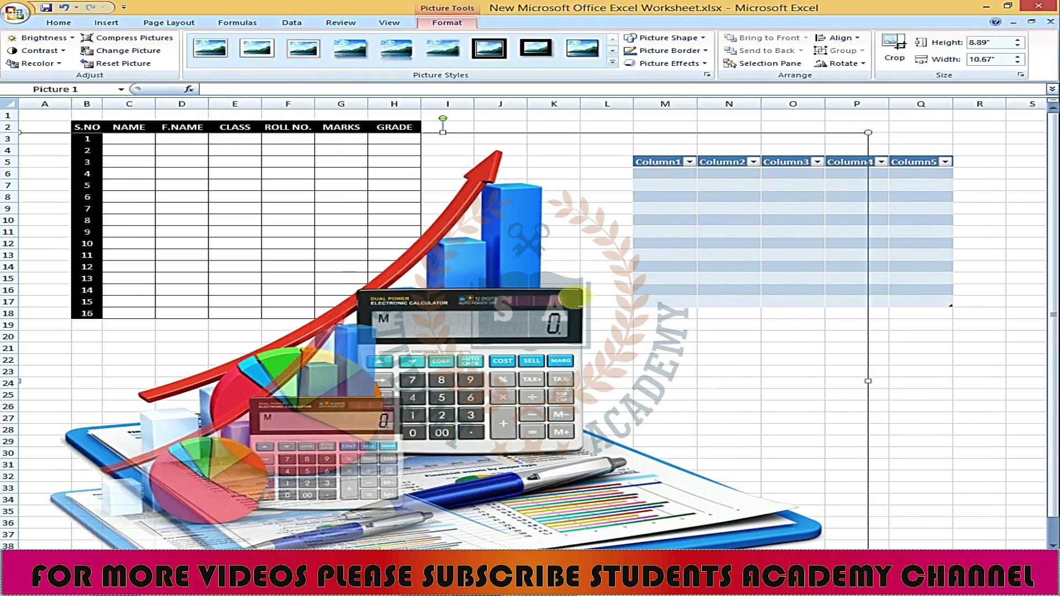
drag(876, 137, 595, 291)
drag(364, 439, 632, 282)
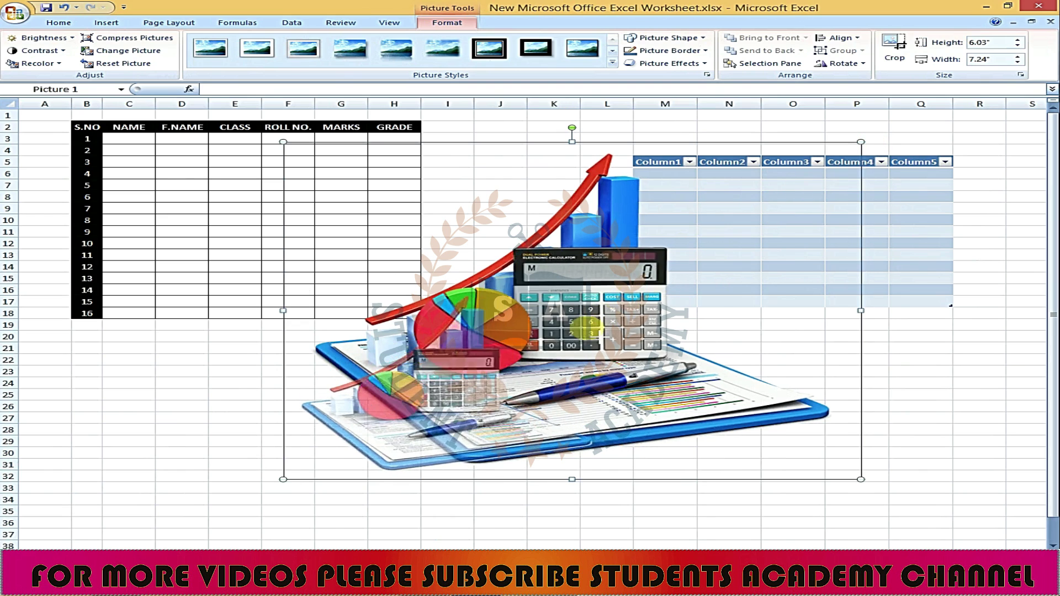
drag(860, 142, 587, 302)
drag(411, 428, 674, 258)
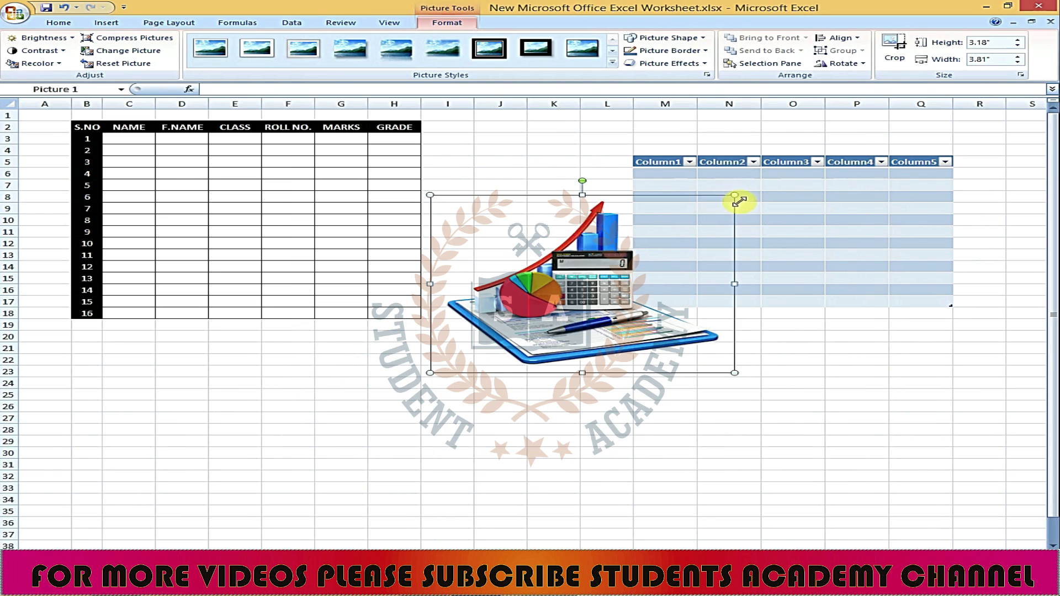
drag(734, 195, 672, 232)
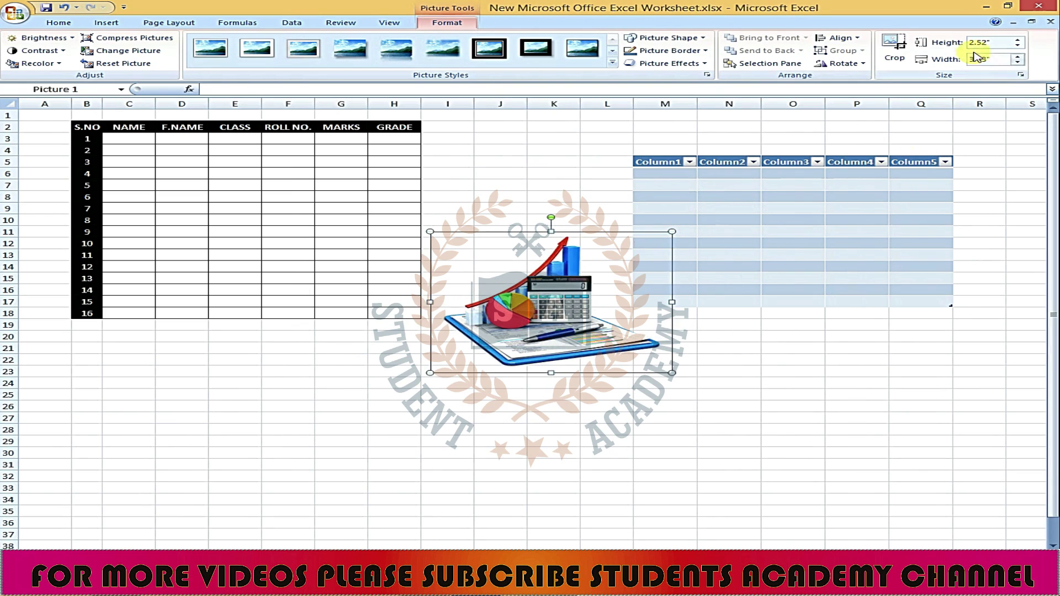
Set the picture height to 2.4 inches, rotate it 90° left, then turn it back upright
click(1017, 47)
click(1017, 47)
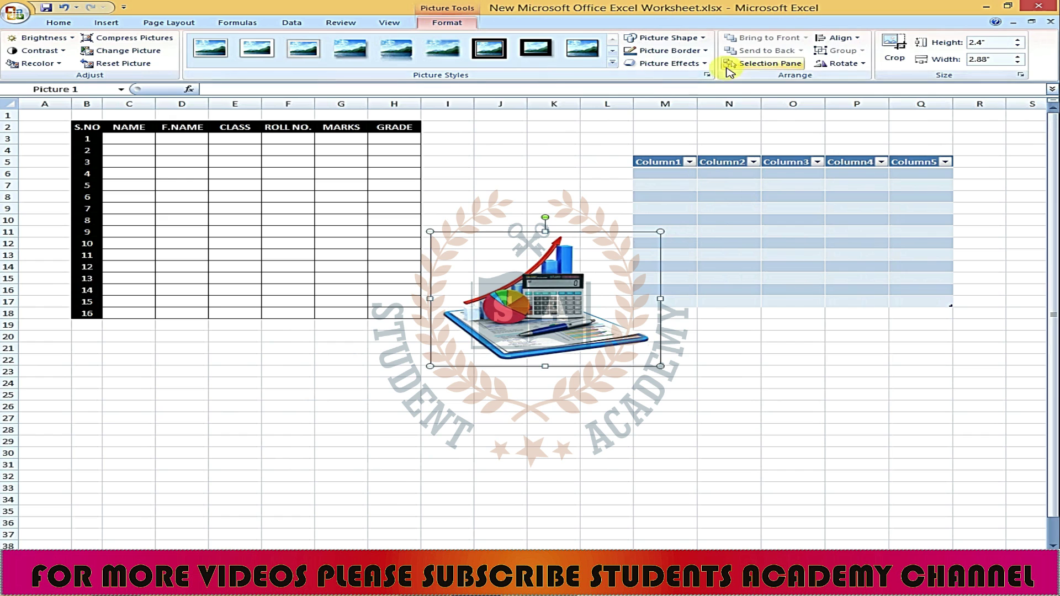
click(860, 64)
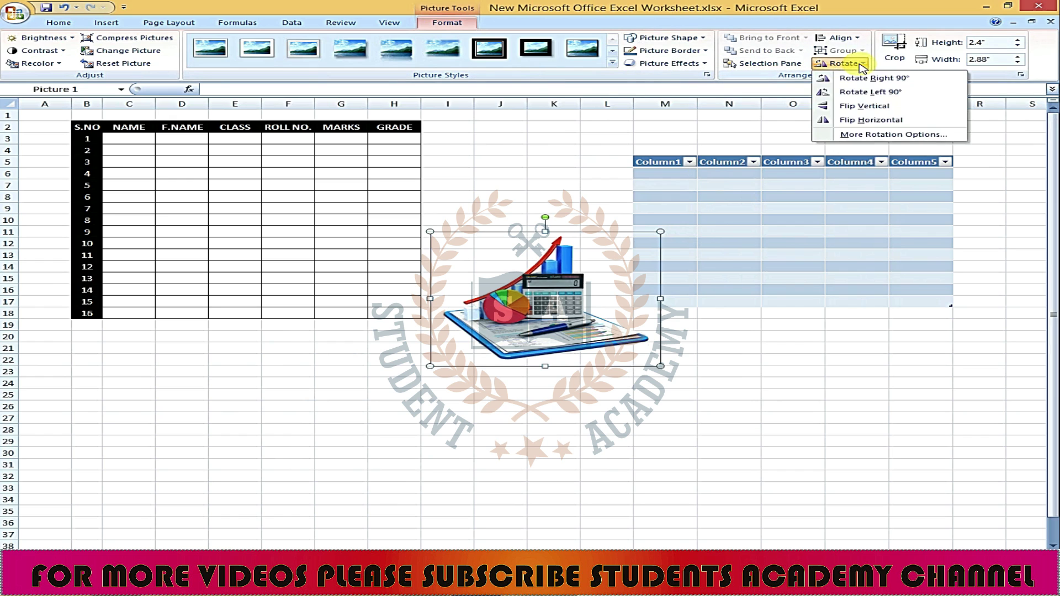
click(875, 92)
click(859, 64)
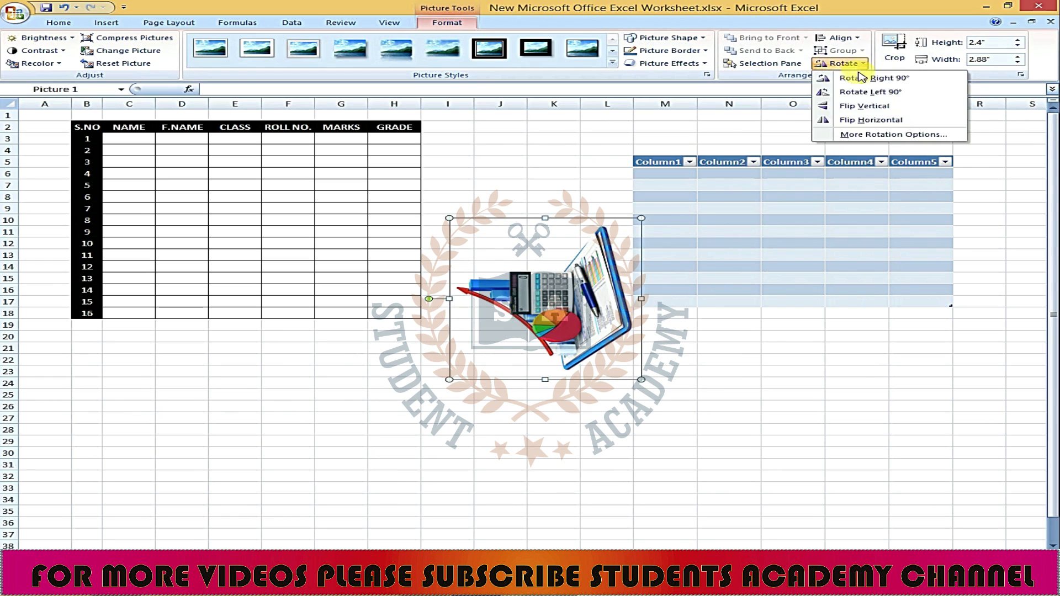
click(862, 81)
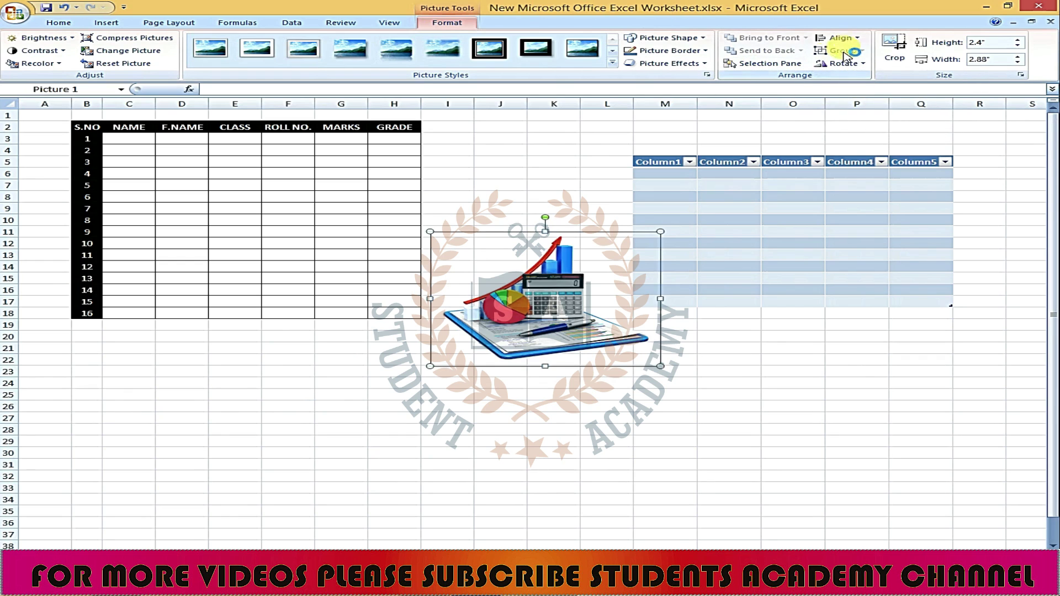
Give the picture a red outline, leaving its alignment unchanged
click(857, 43)
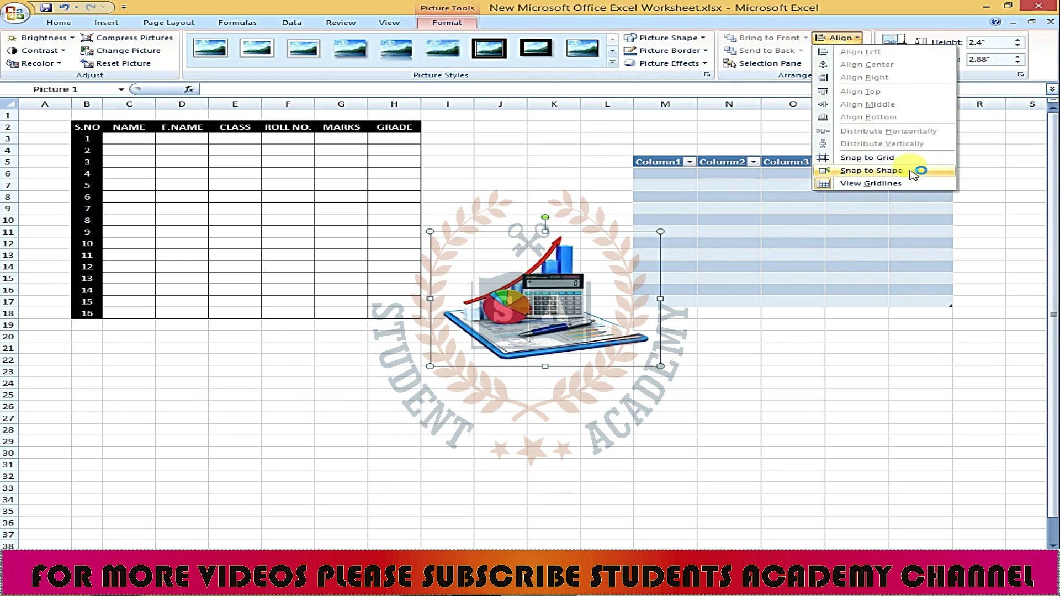
click(609, 142)
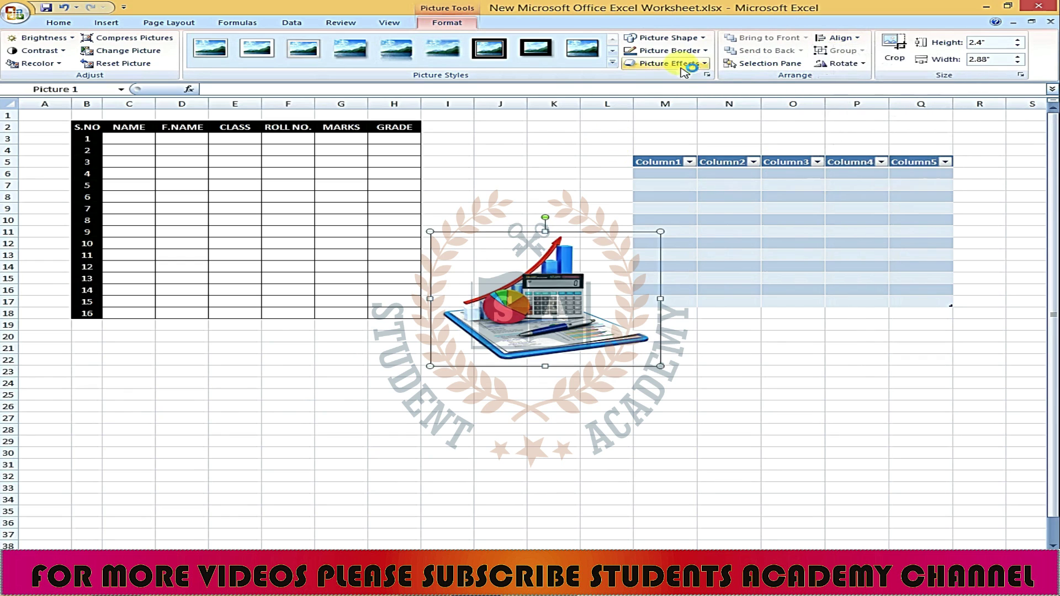
click(705, 50)
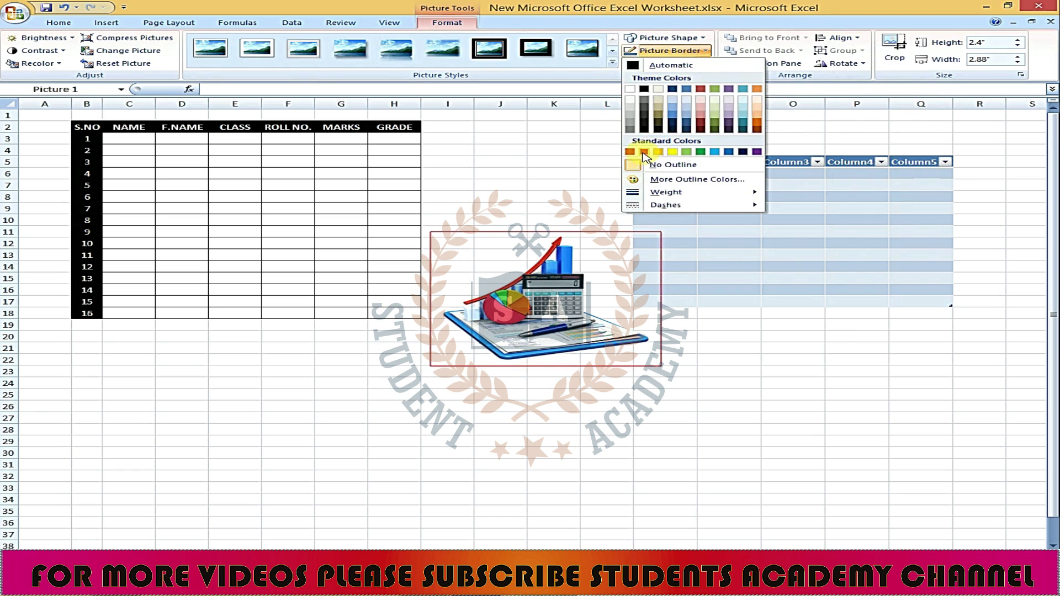
click(644, 151)
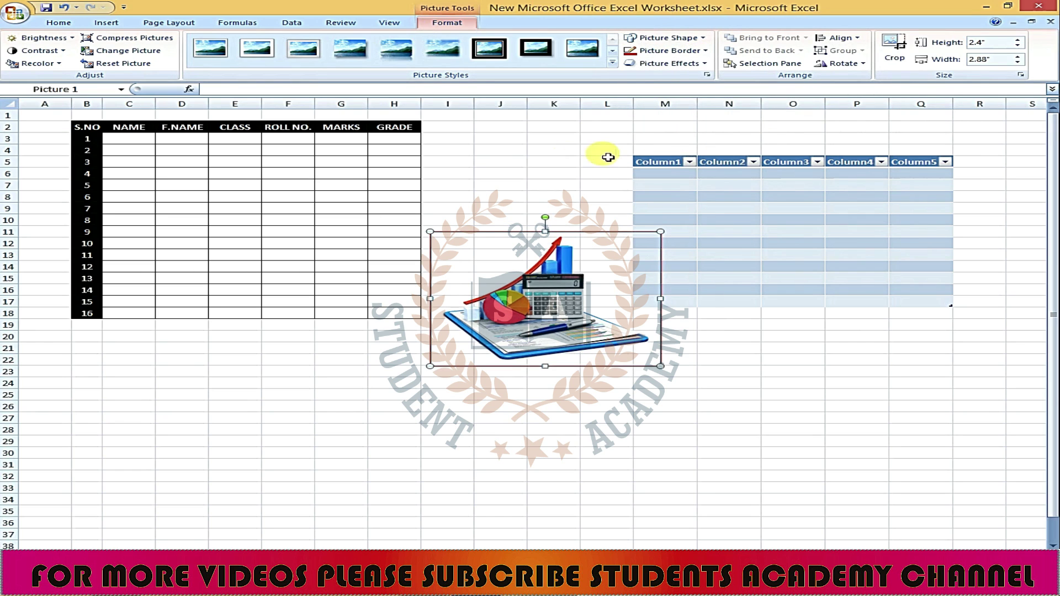
Add a perspective shadow to the picture and crop it into a triangle
click(669, 63)
mouse_move(677, 111)
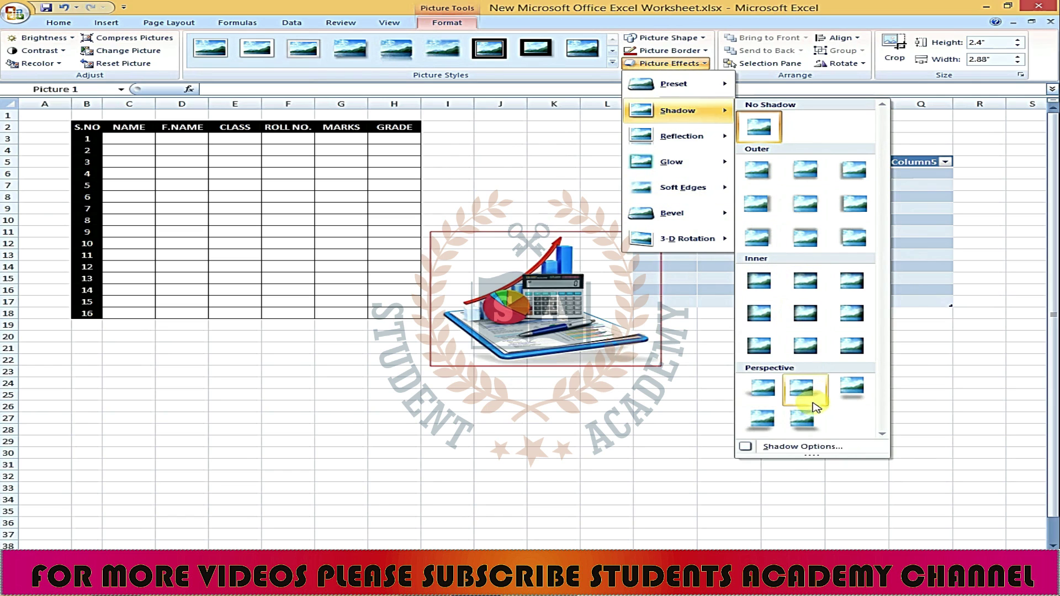
click(806, 421)
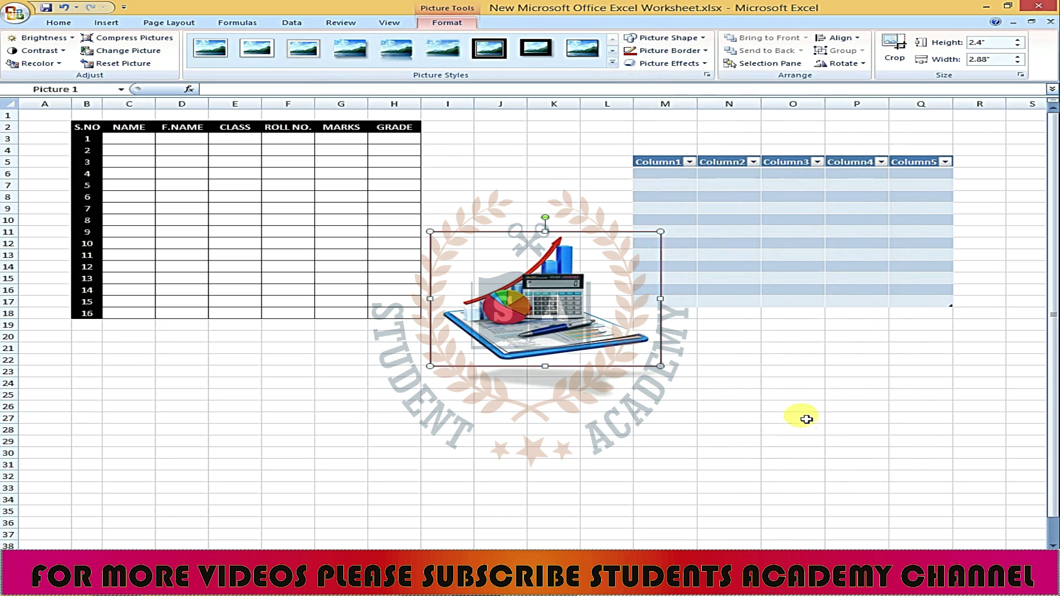
click(706, 39)
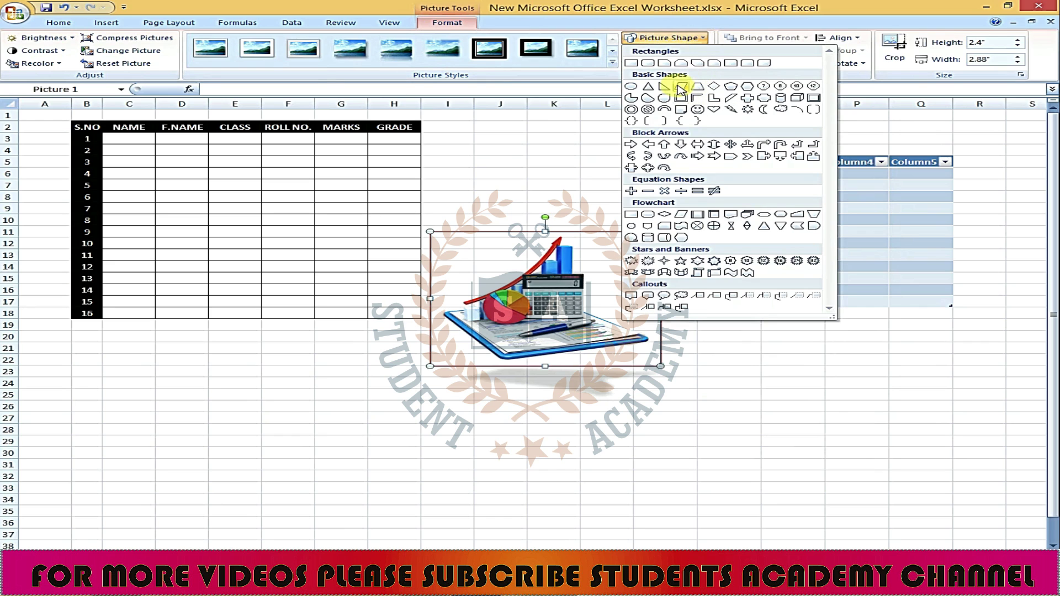
click(648, 87)
Change the picture outline to black and reshape it as a pentagon arrow
click(705, 50)
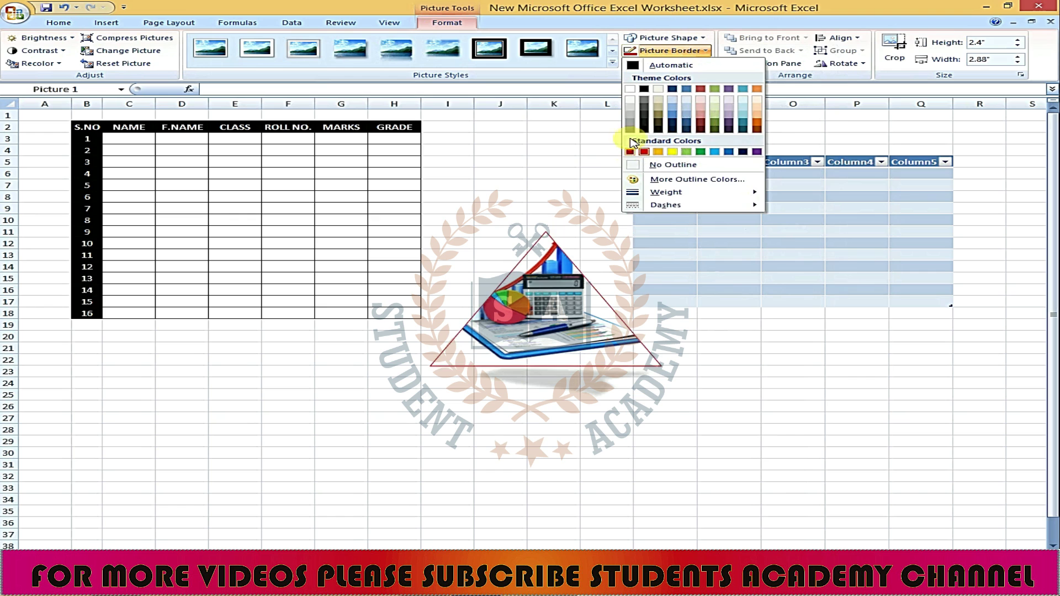
click(644, 89)
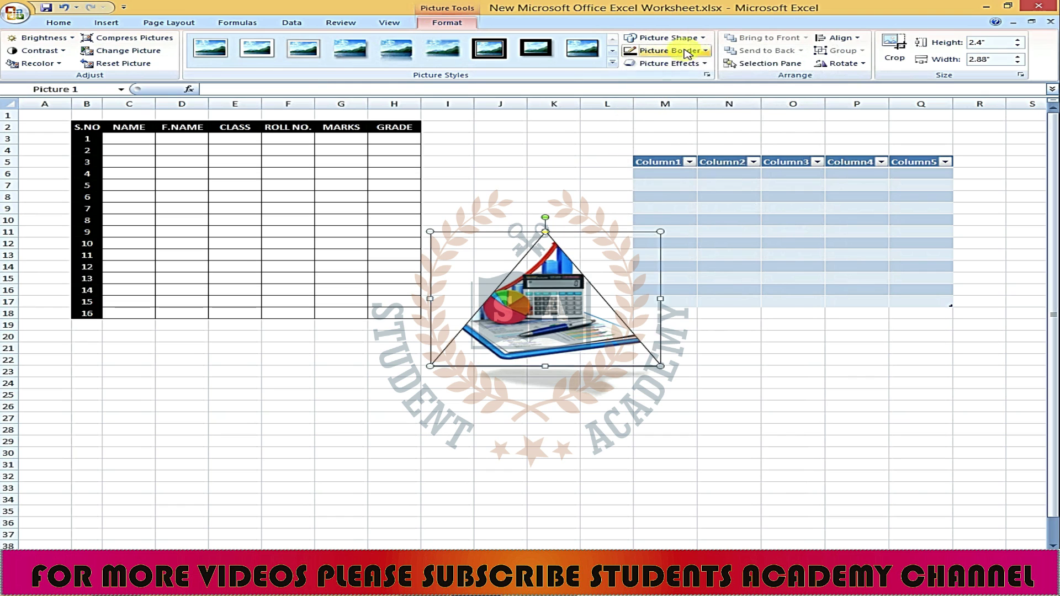
click(700, 38)
click(730, 155)
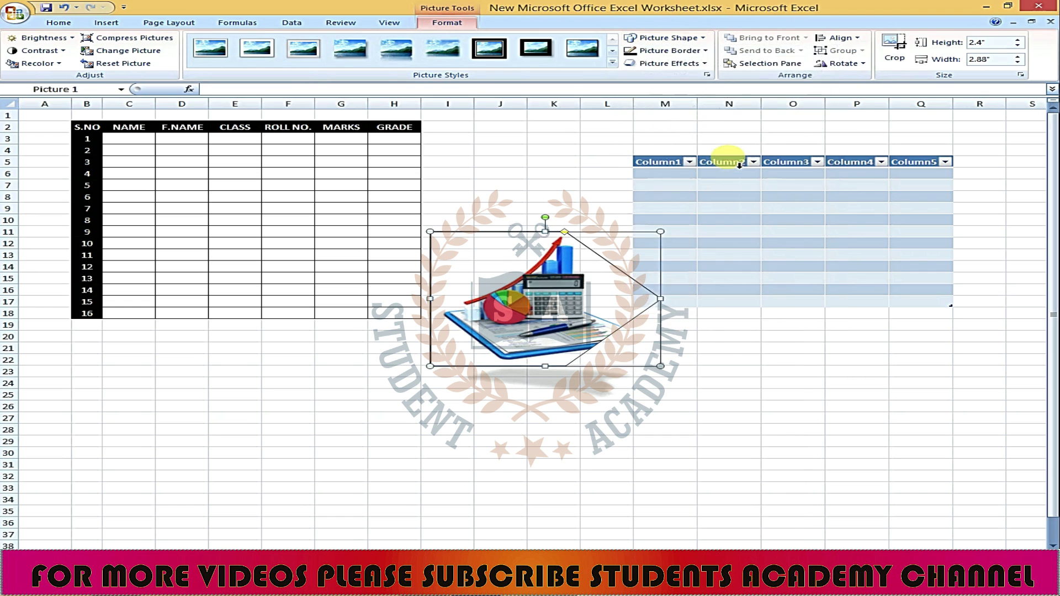
Reshape the picture into a rounded rectangle
click(571, 173)
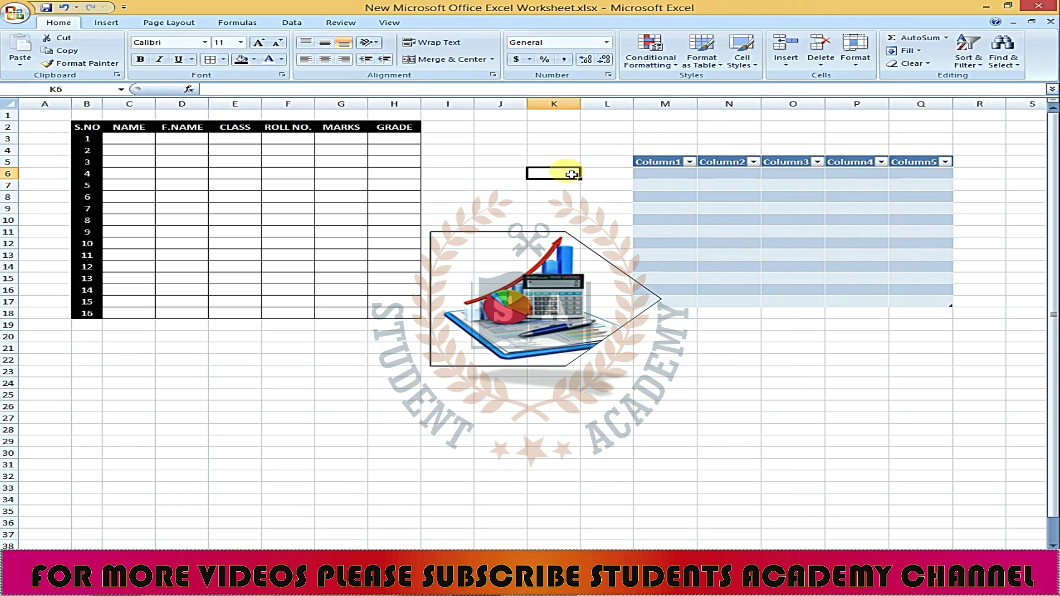
click(506, 314)
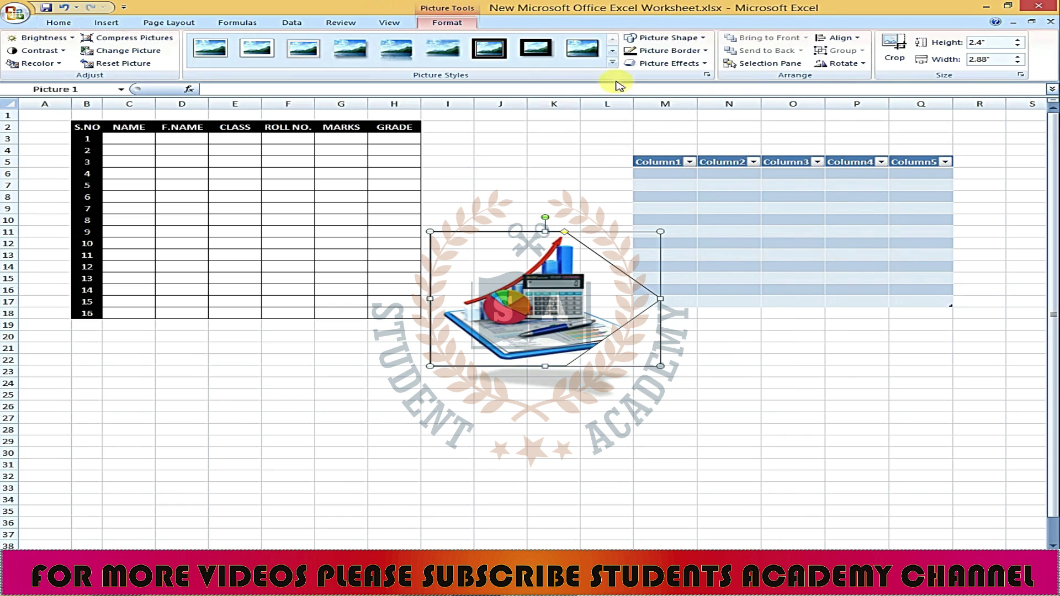
click(680, 39)
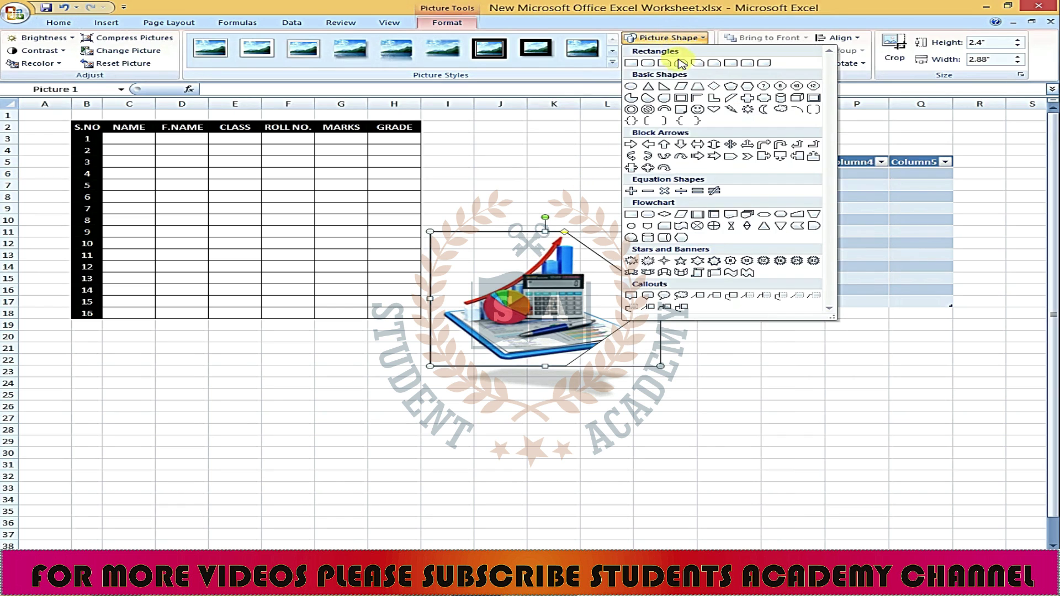
click(647, 62)
Apply the oval picture style with a thick black frame
click(551, 161)
click(535, 302)
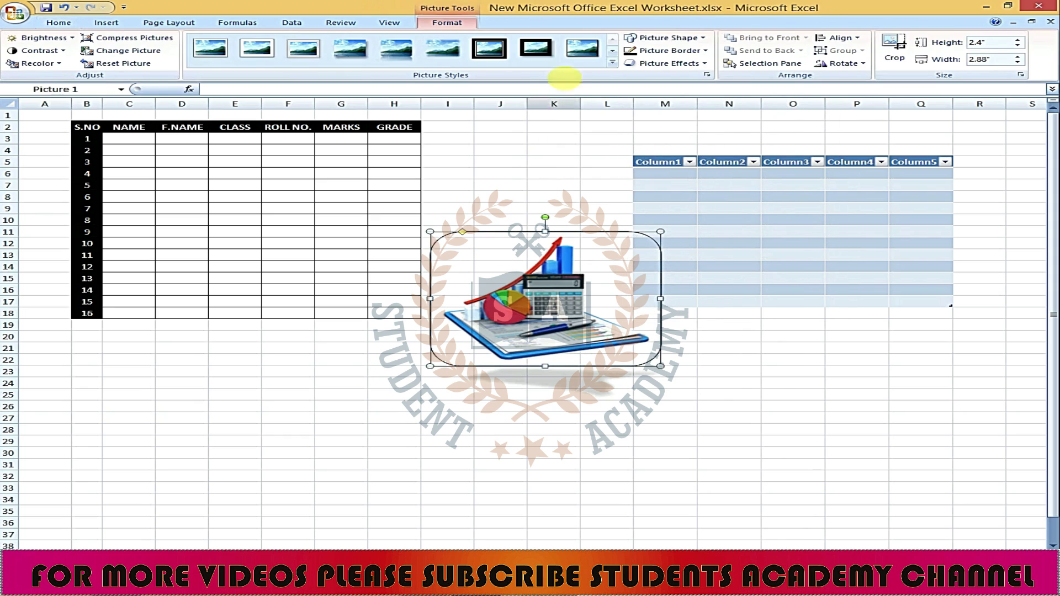
click(612, 63)
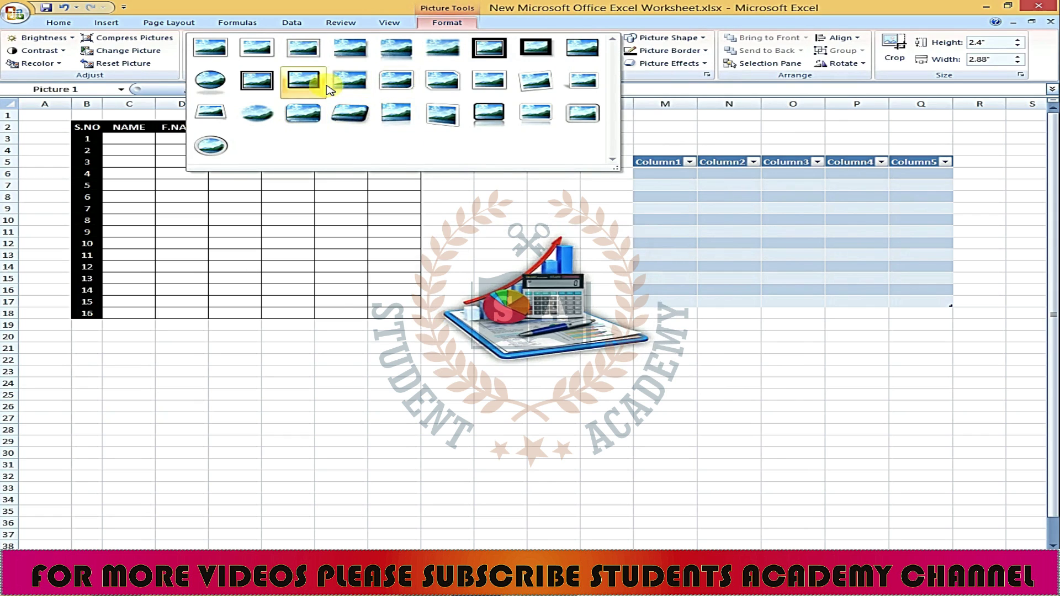
click(436, 81)
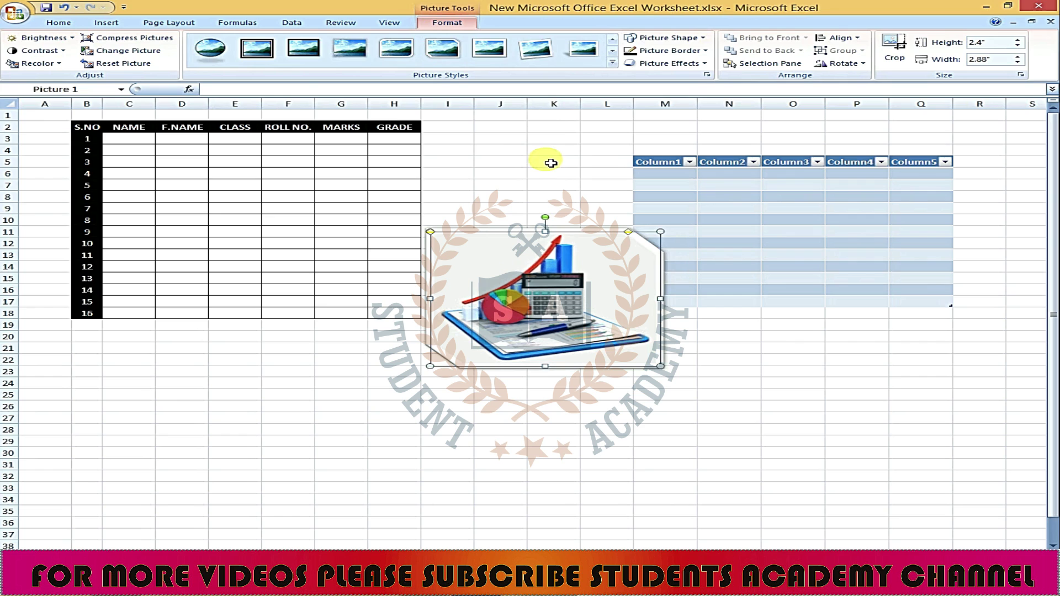
click(202, 53)
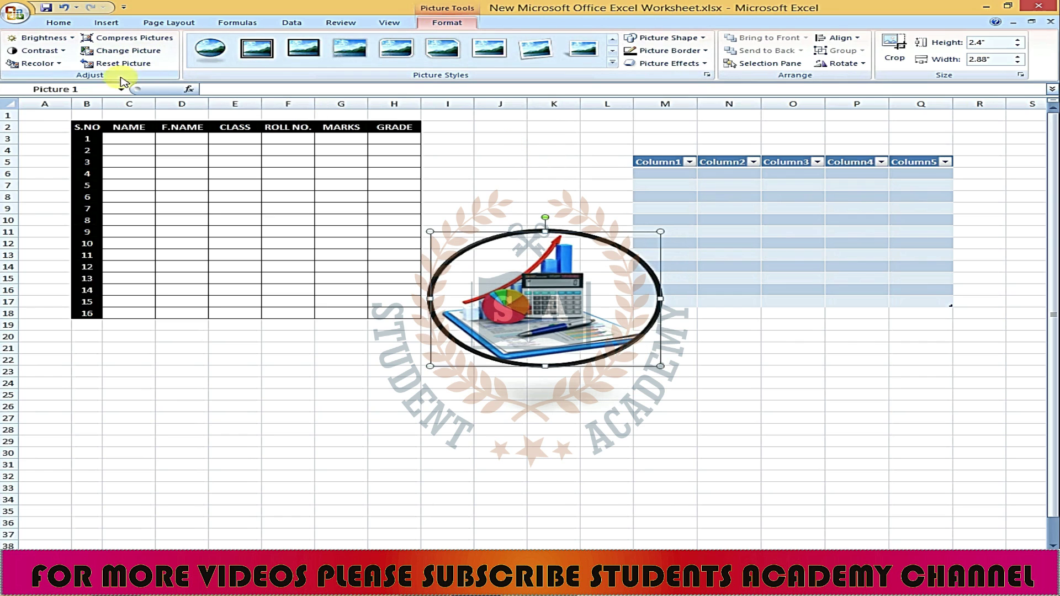
Compress the picture and nudge it slightly upward
click(116, 38)
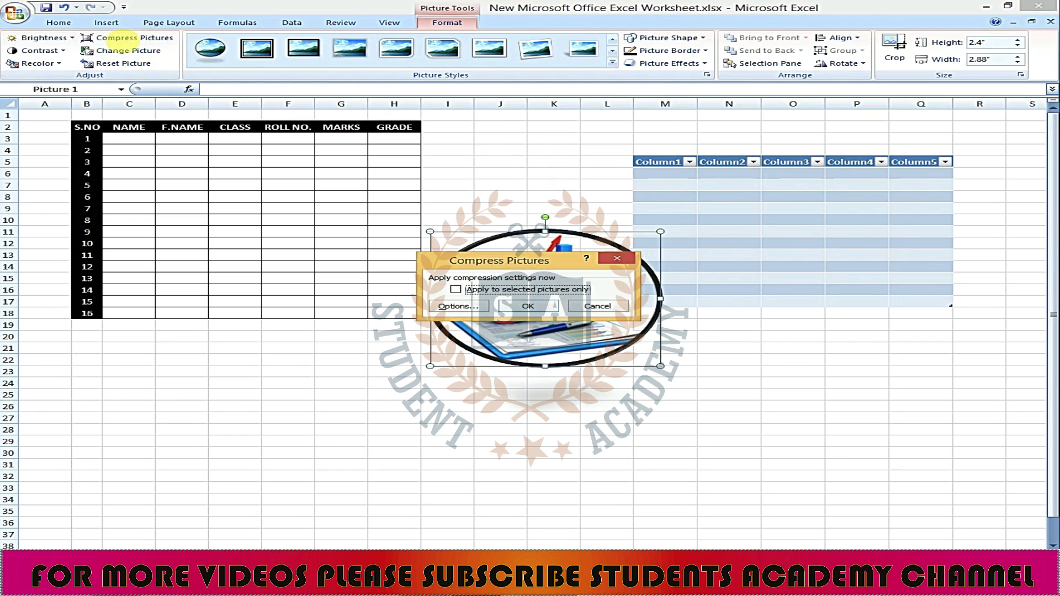
click(529, 303)
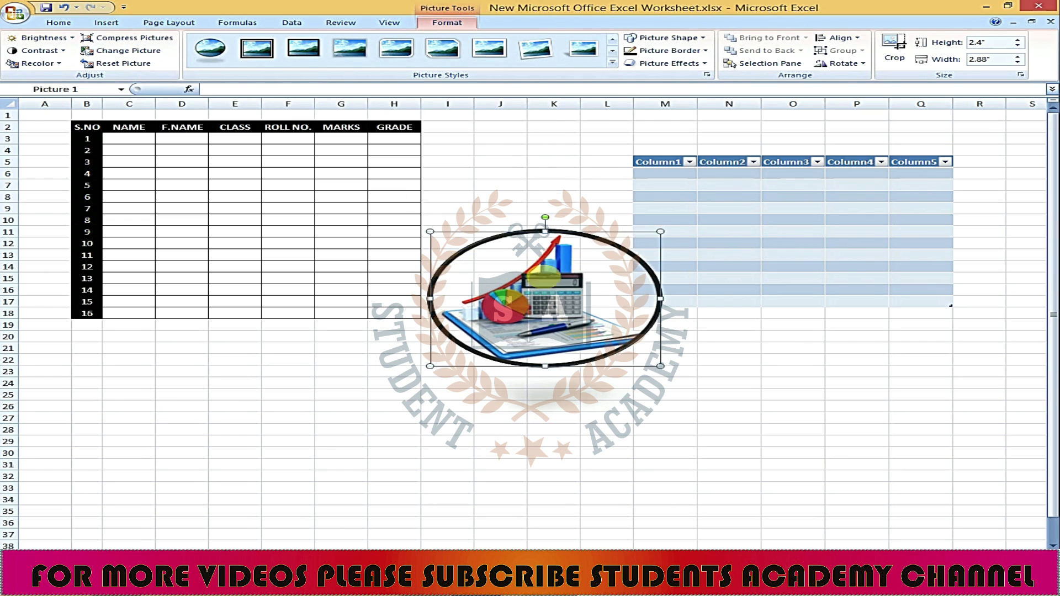
drag(565, 257, 565, 253)
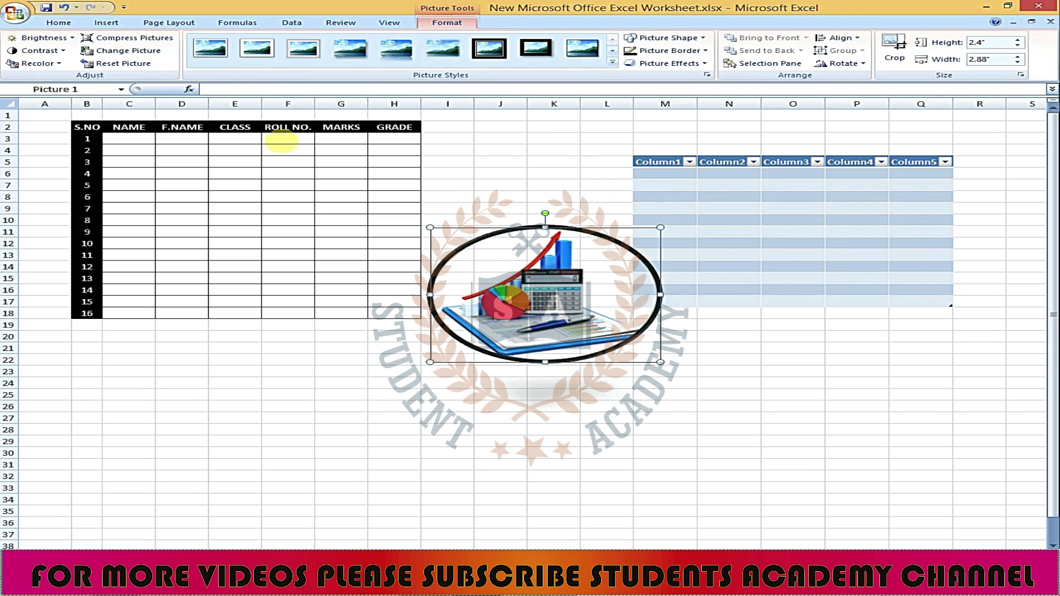
Cancel replacing the picture, then reset it to remove its oval frame, shape and effects
click(142, 58)
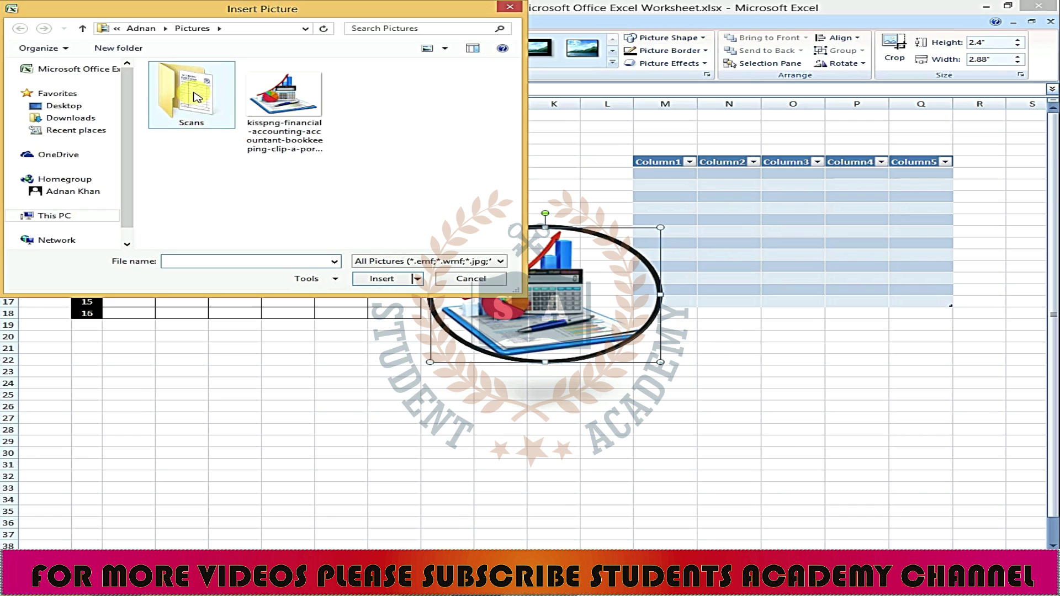
click(489, 285)
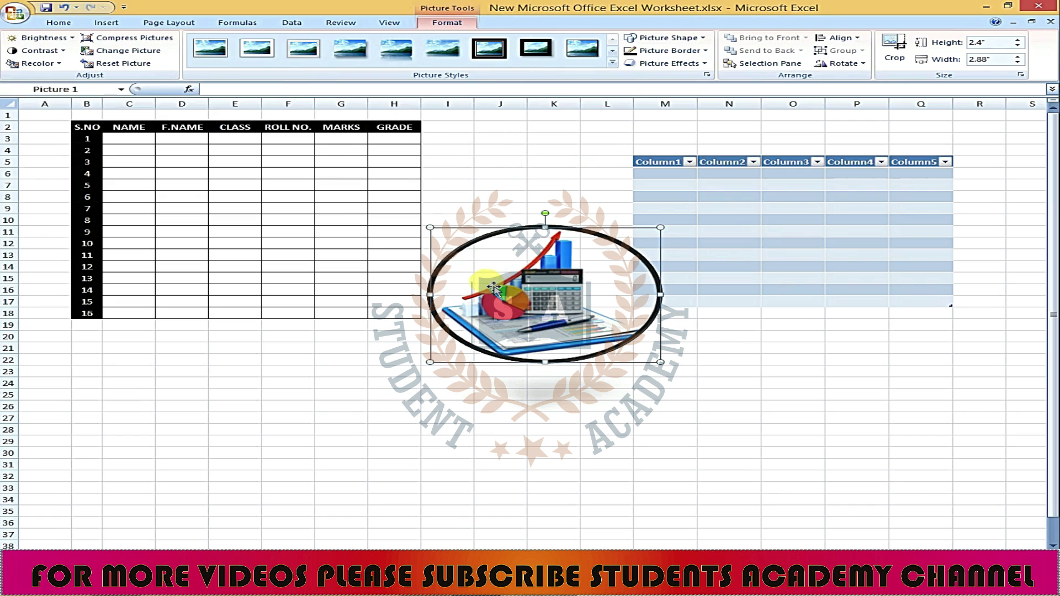
click(114, 64)
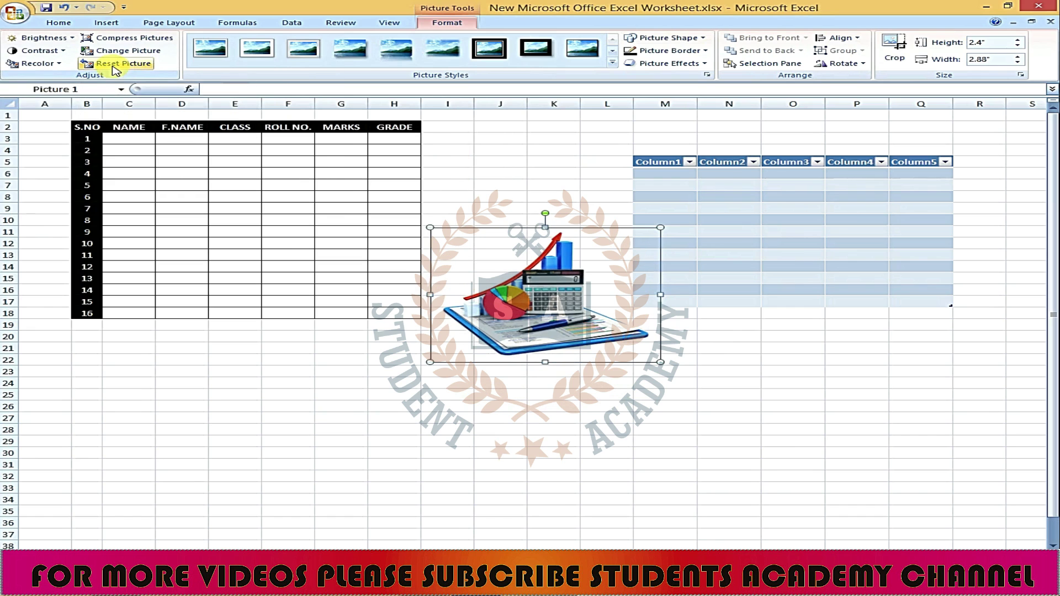
click(508, 162)
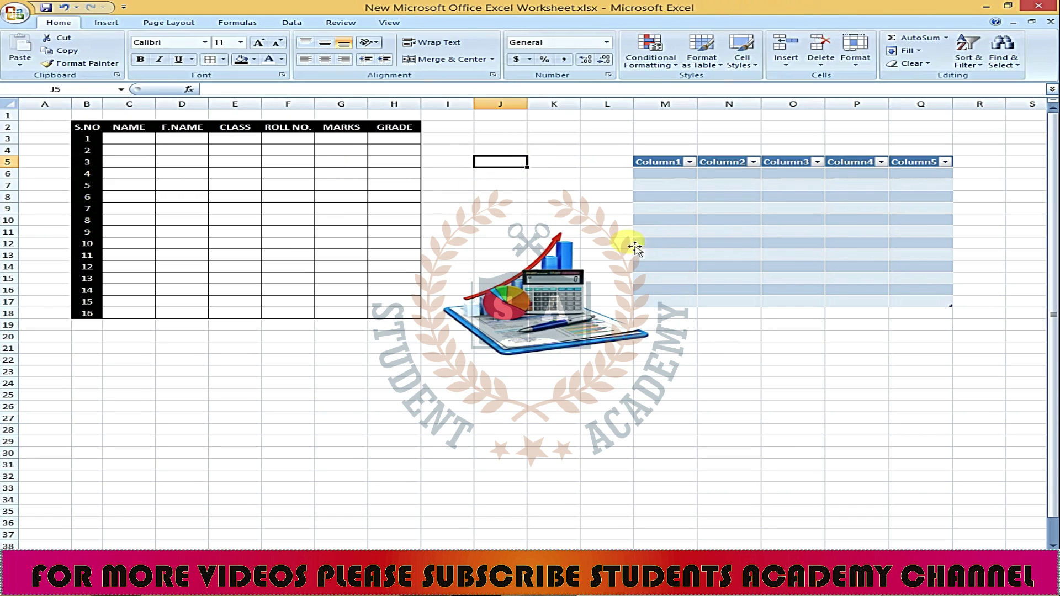
click(543, 328)
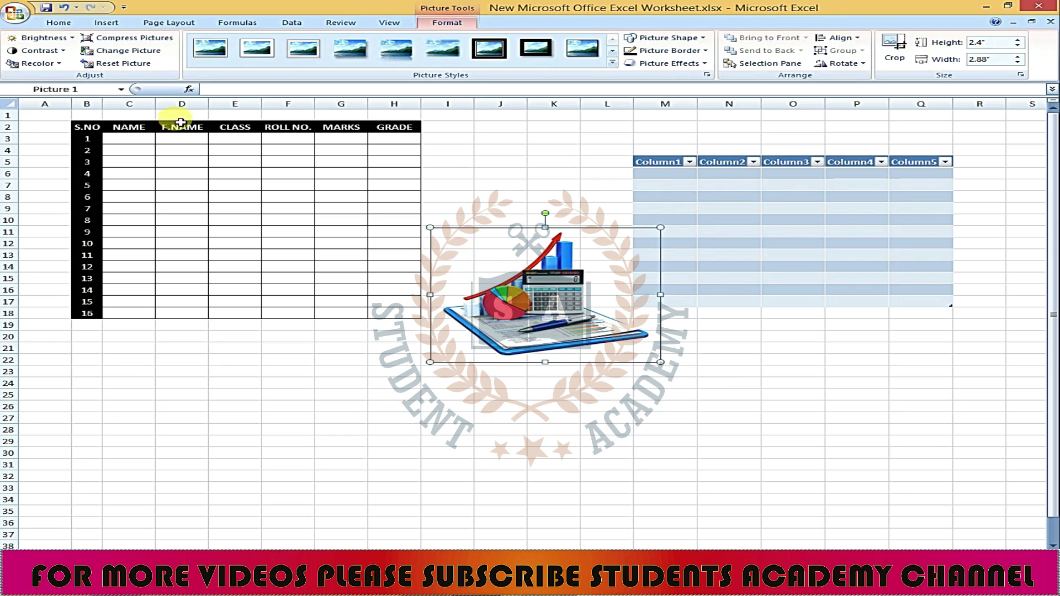
Preview recolour options, then set the picture's contrast to -20% and brightness to +10%
click(59, 64)
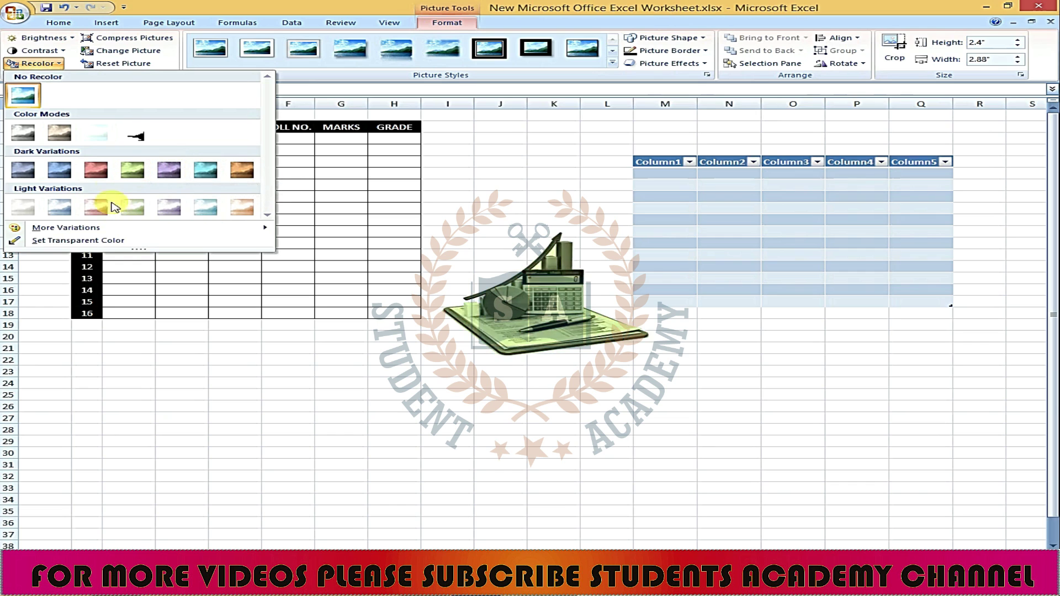
click(62, 54)
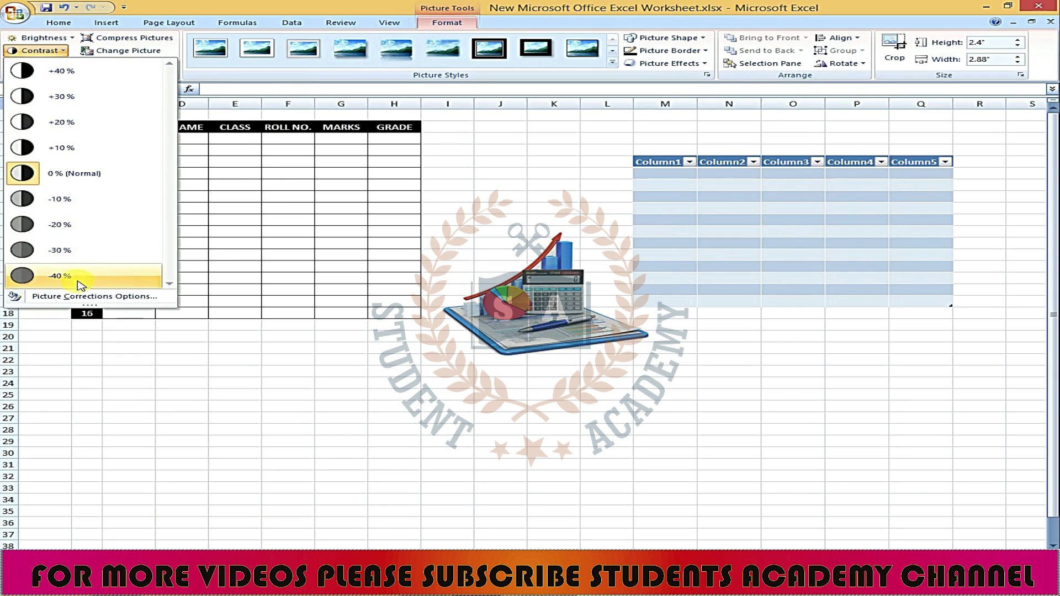
click(75, 227)
click(69, 39)
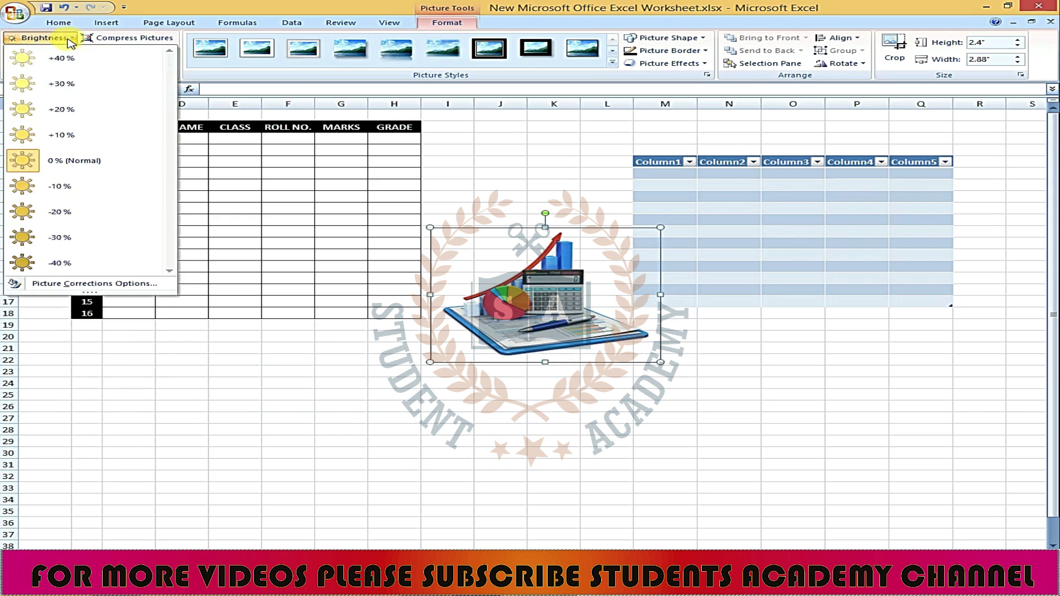
click(62, 141)
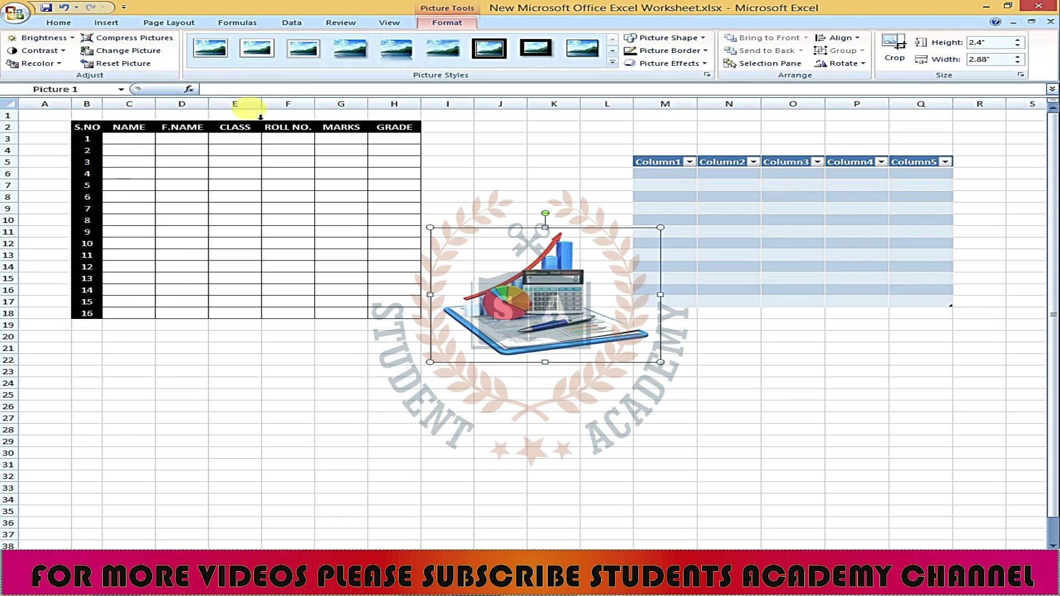
Search Clip Art for ANIMAL across all collections, including Office Online results
click(499, 172)
click(106, 22)
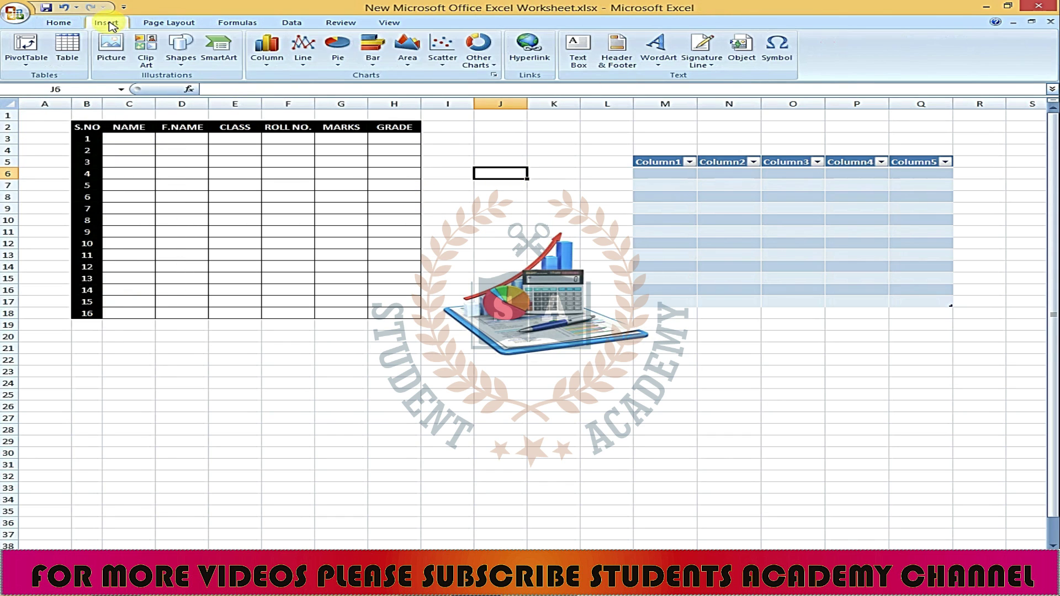
click(146, 53)
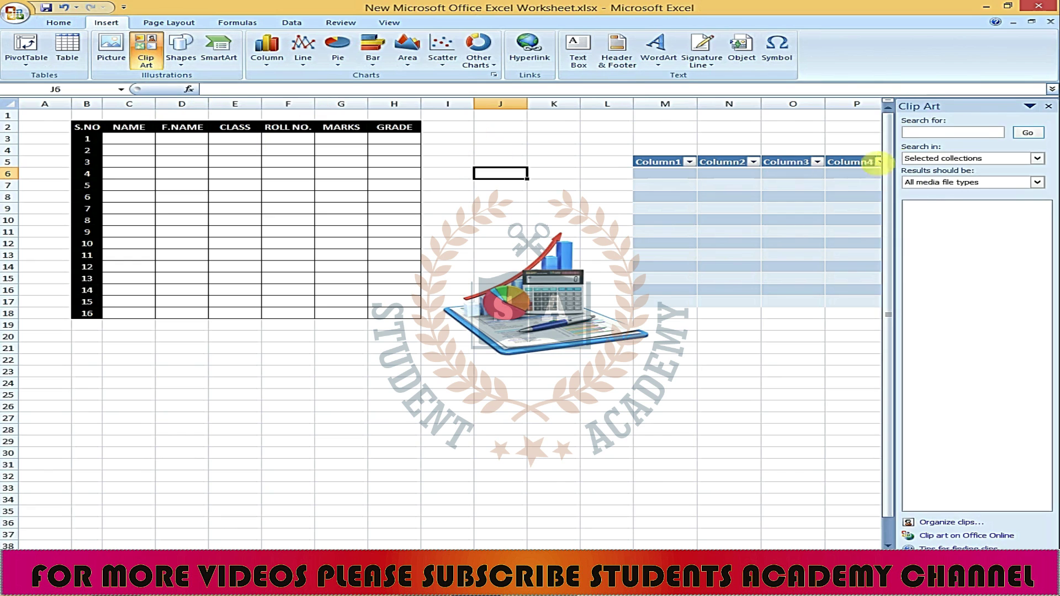
click(951, 136)
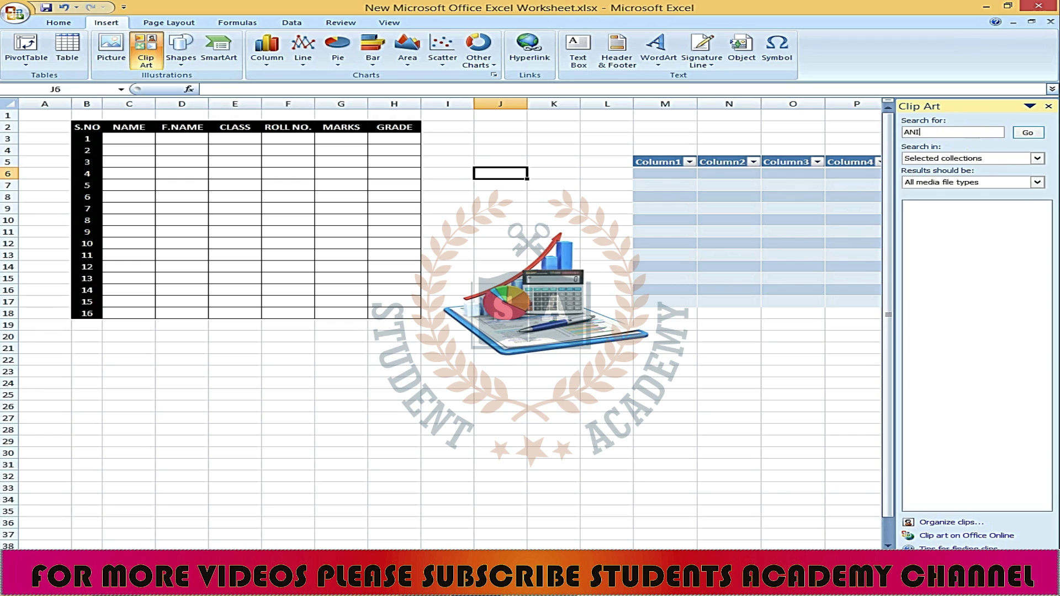
click(1027, 133)
click(508, 325)
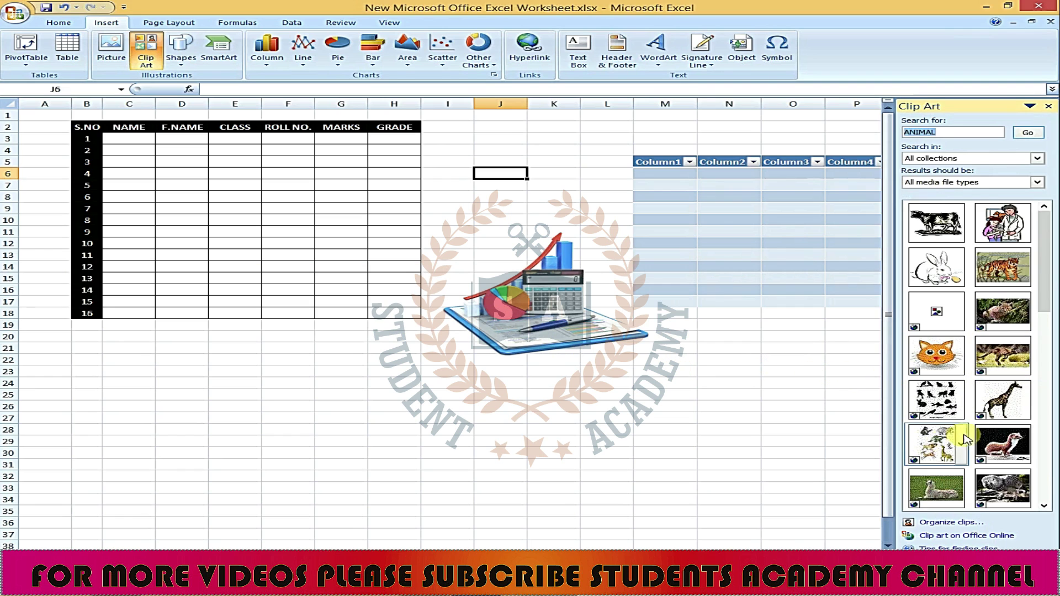
Insert the weasel photo from the ANIMAL results and move it to the sheet's top-left
click(1011, 450)
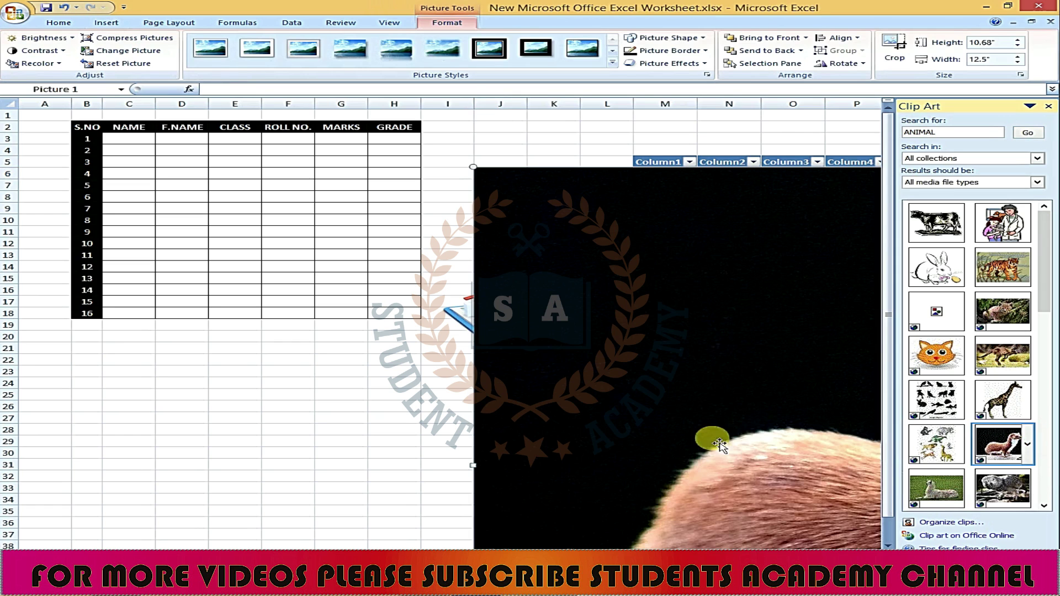
click(732, 384)
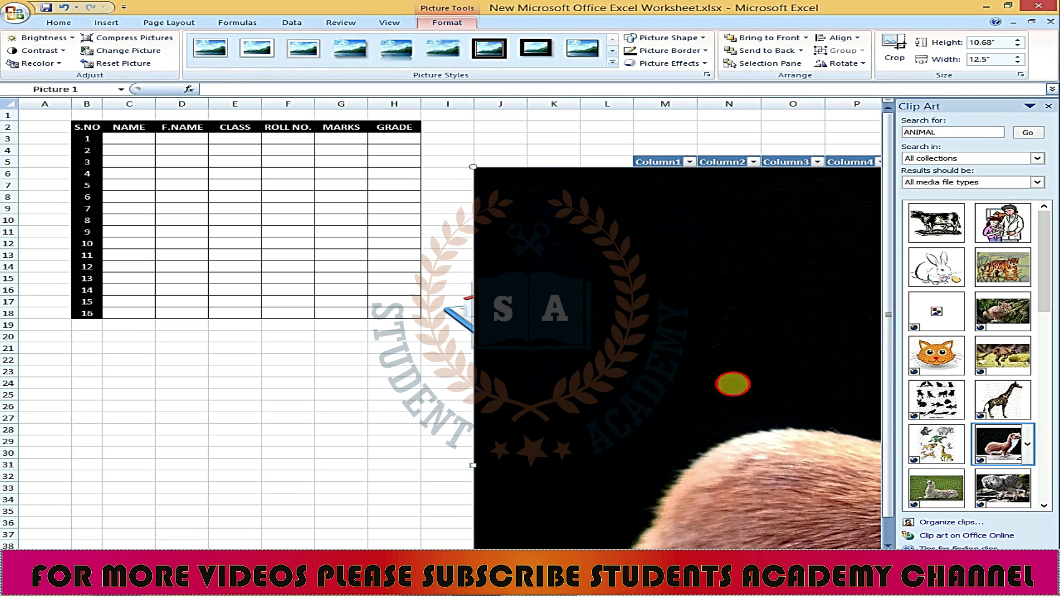
drag(732, 383, 344, 339)
mouse_move(669, 333)
mouse_down()
mouse_move(598, 299)
mouse_move(603, 308)
mouse_move(93, 257)
mouse_up()
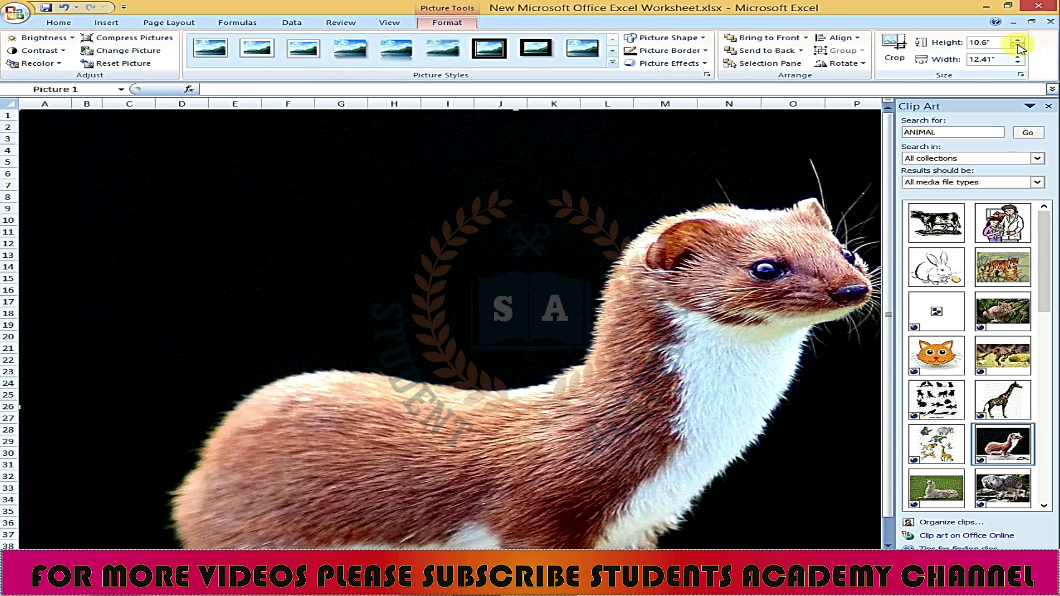
Shrink the weasel photo to 6.13 by 7.18 inches and place it beside the table near column E
click(1017, 46)
click(1017, 46)
click(1017, 46)
click(1017, 46)
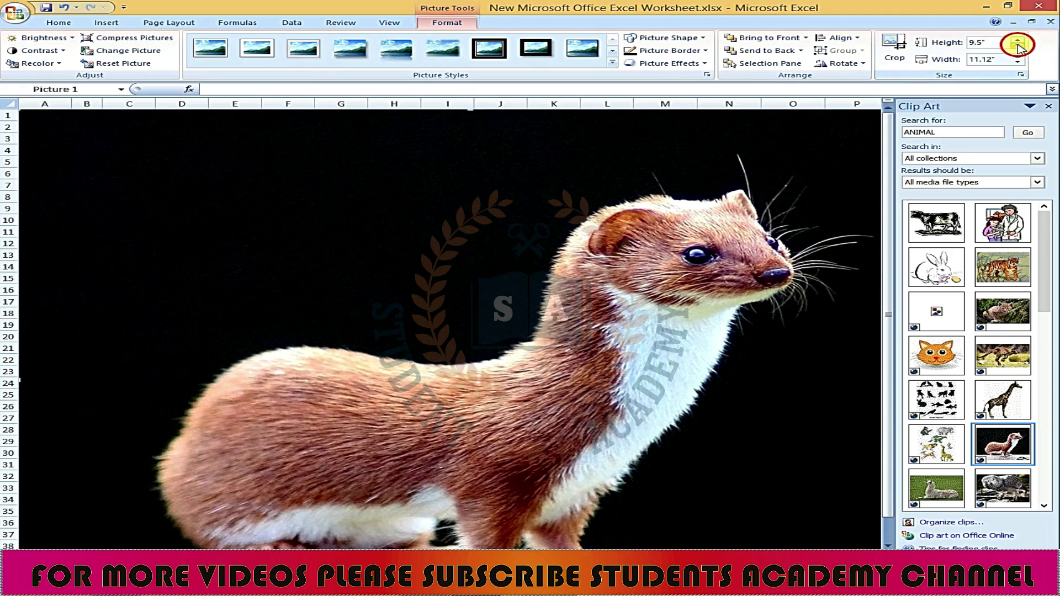
click(1017, 46)
click(1017, 46)
click(1017, 46)
click(1018, 47)
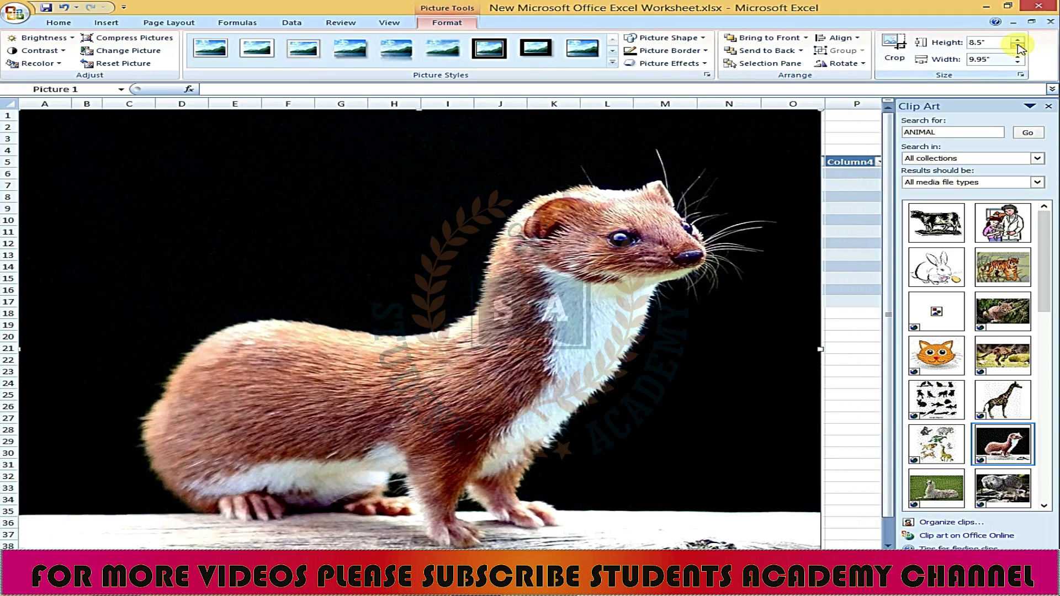
click(1017, 46)
click(1017, 46)
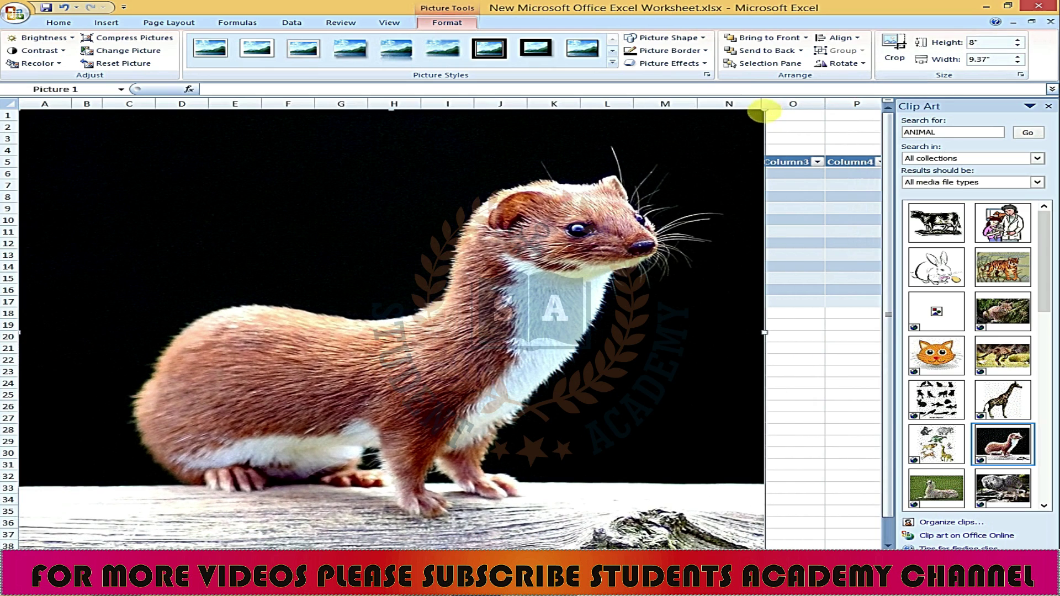
drag(764, 111, 760, 117)
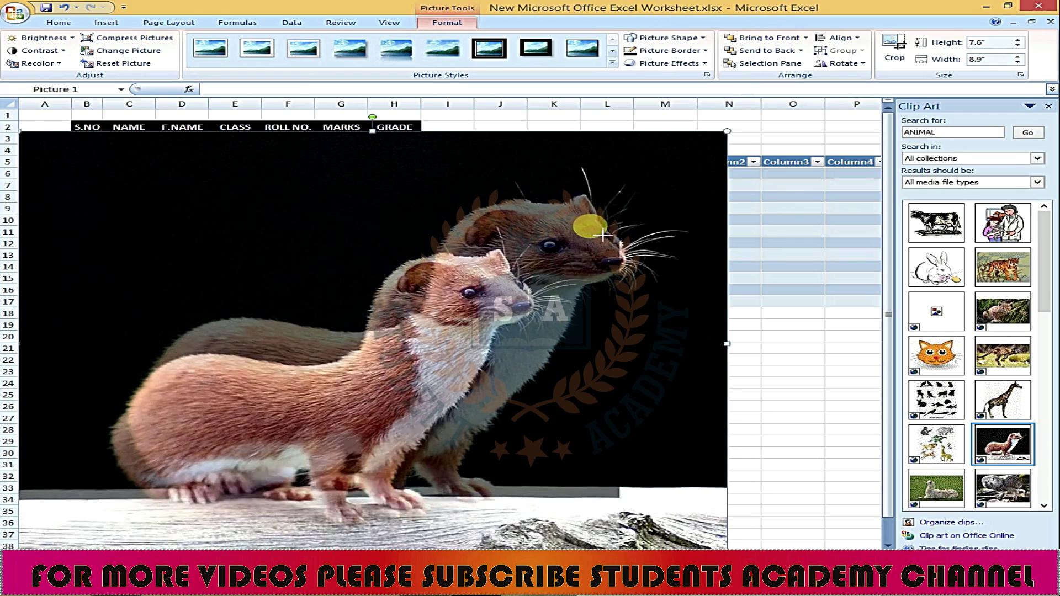
drag(728, 131, 590, 214)
drag(374, 307, 566, 241)
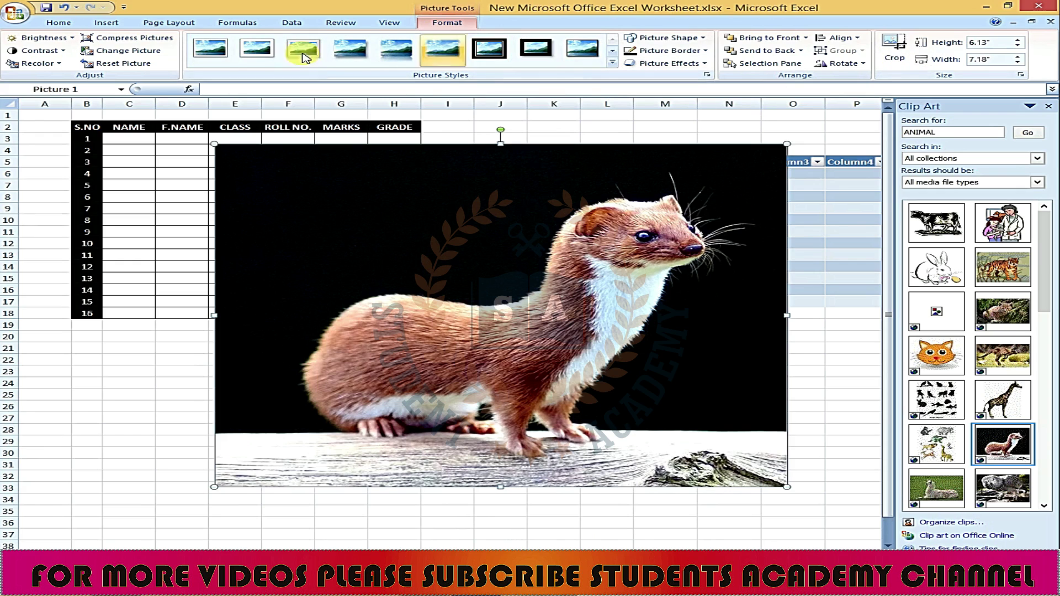
Deselect the weasel photo and switch to the next, blank worksheet
click(552, 126)
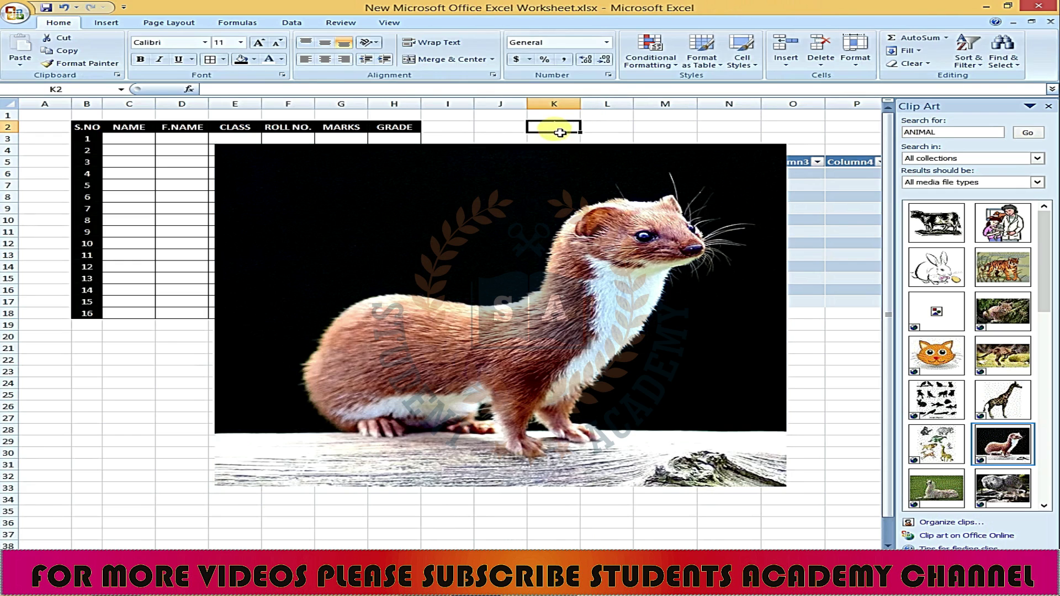
click(103, 22)
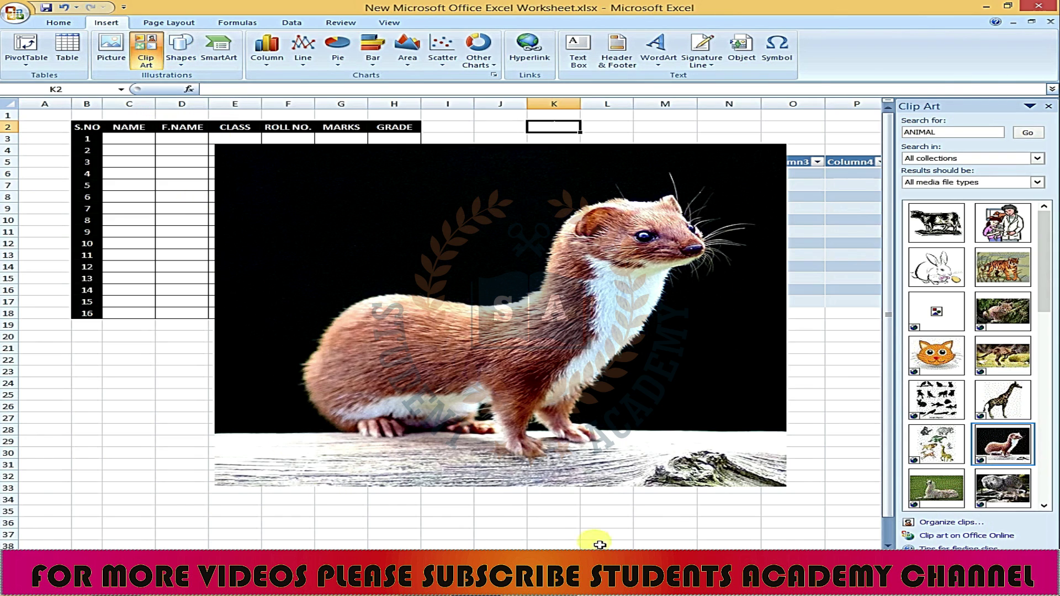
click(229, 554)
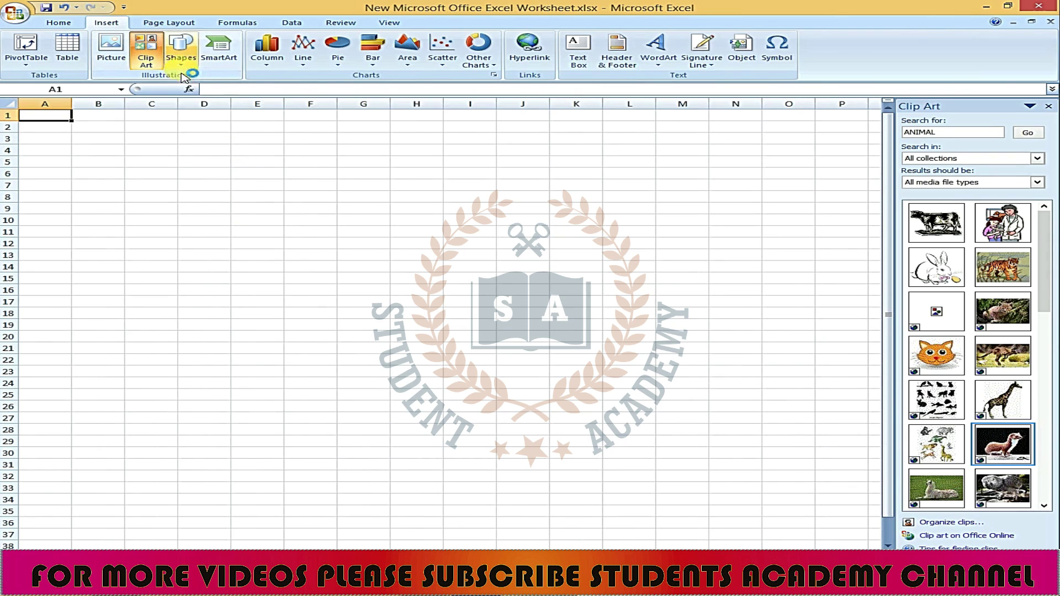
Draw a diagonal line from column F down to column B and an oval across columns G to J
click(192, 91)
drag(287, 160, 90, 315)
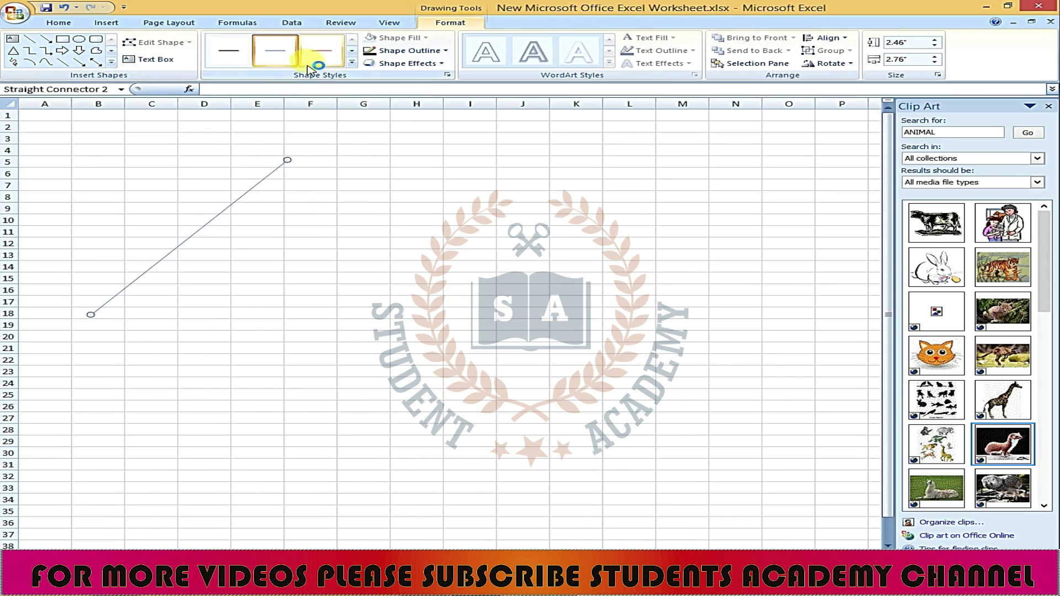
click(79, 39)
drag(325, 191, 508, 306)
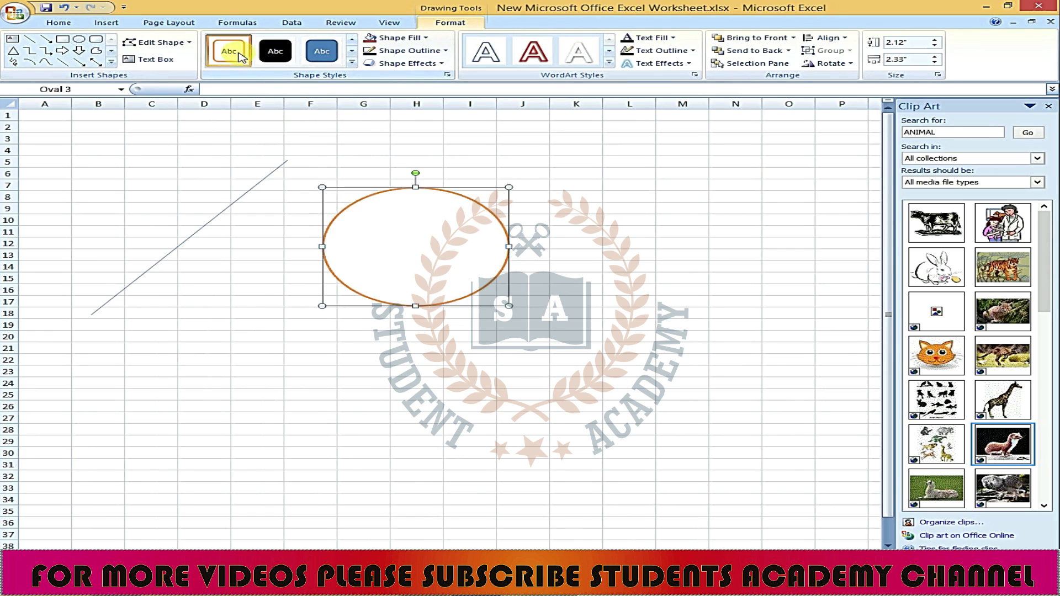
Give the oval the red shape style and a parallel 3-D rotation tilt
click(351, 62)
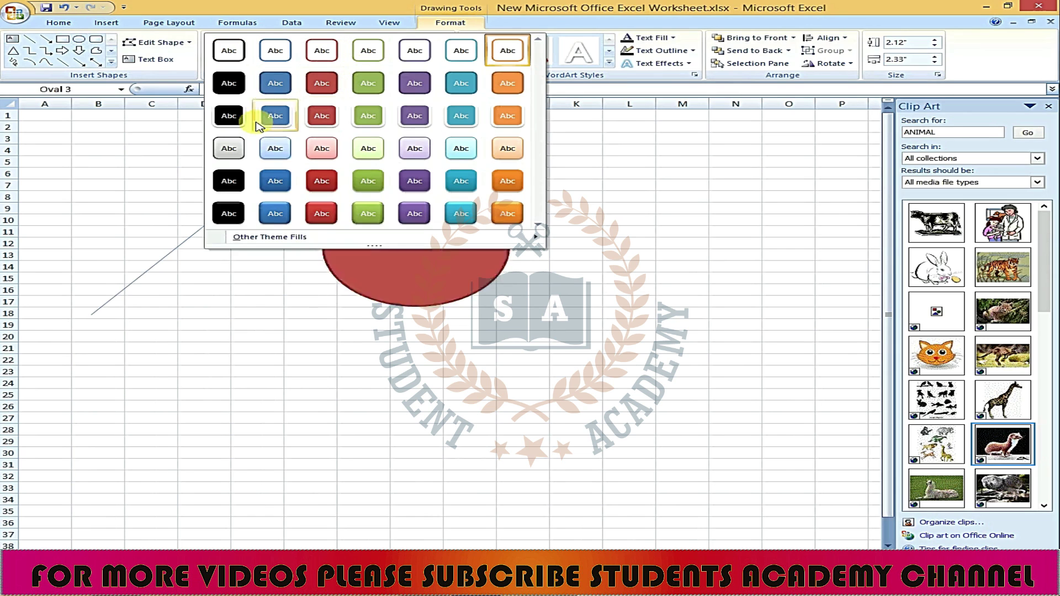
click(323, 213)
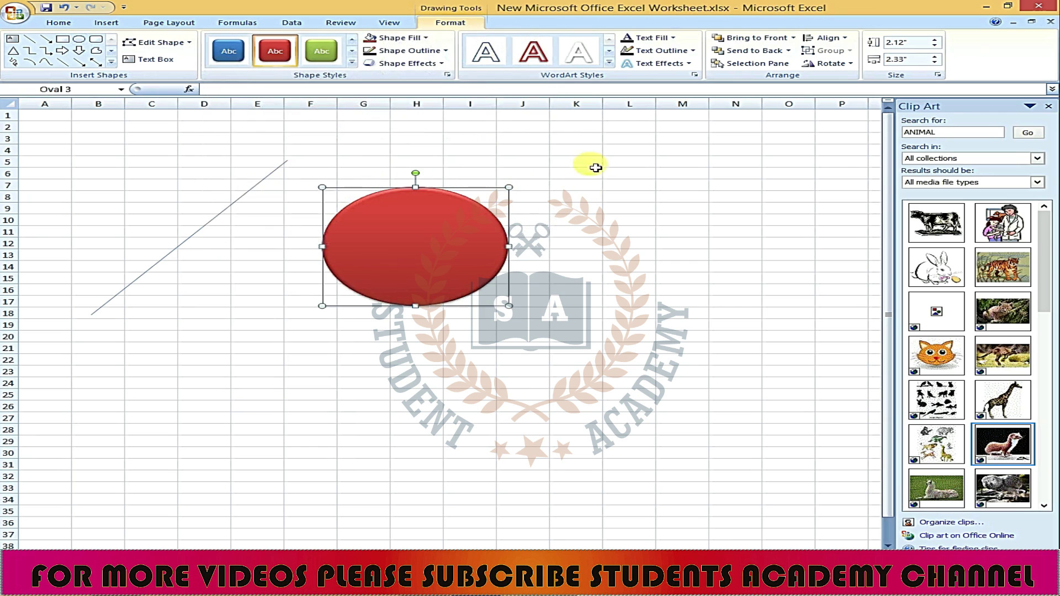
click(439, 65)
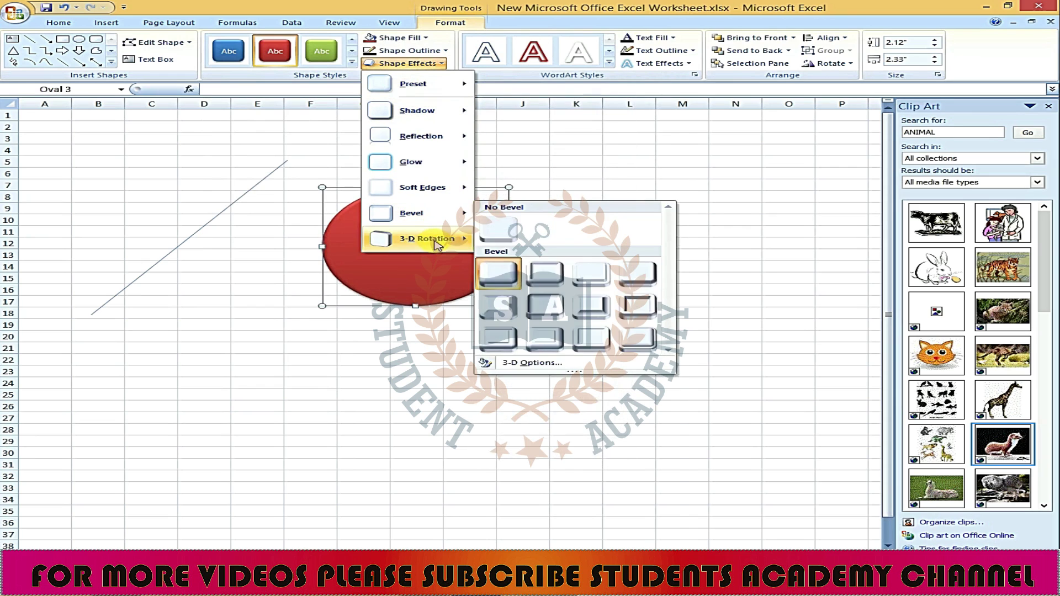
mouse_move(420, 239)
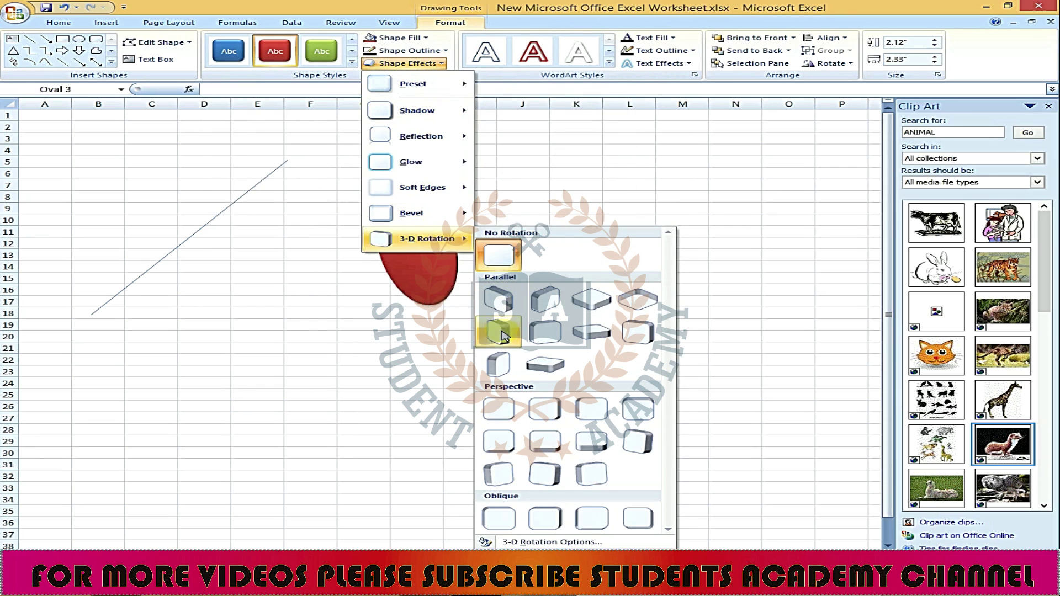
click(502, 303)
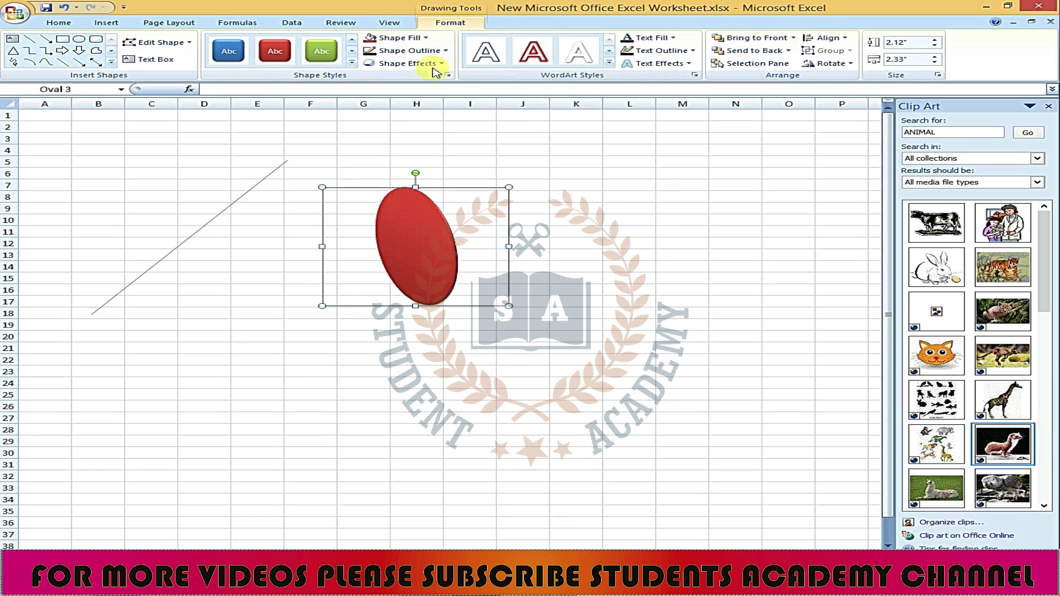
Change the oval's fill from yellow to green, then deselect it
click(424, 37)
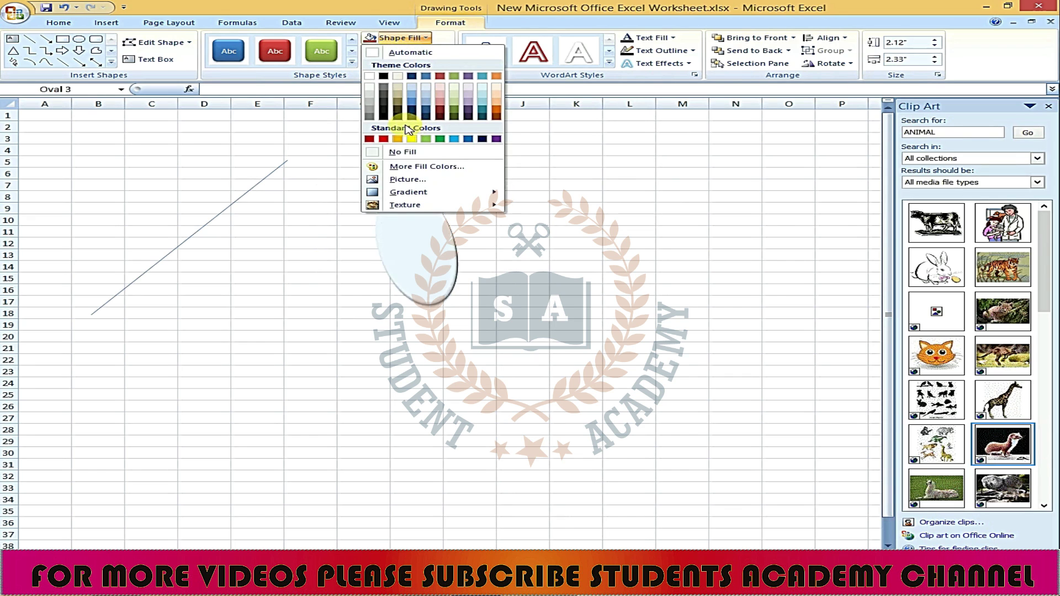
click(439, 138)
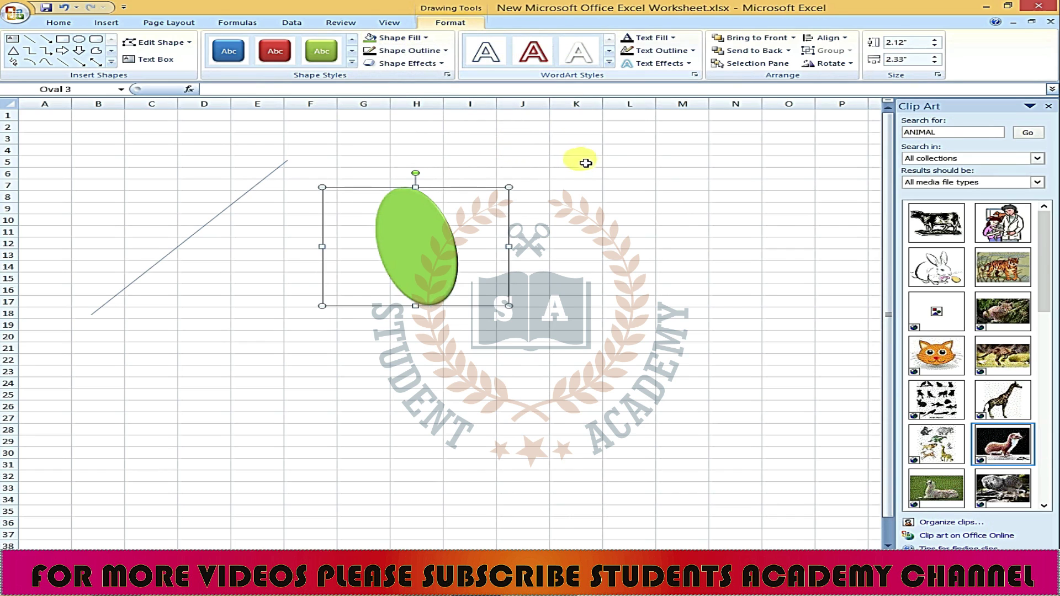
click(674, 38)
click(607, 160)
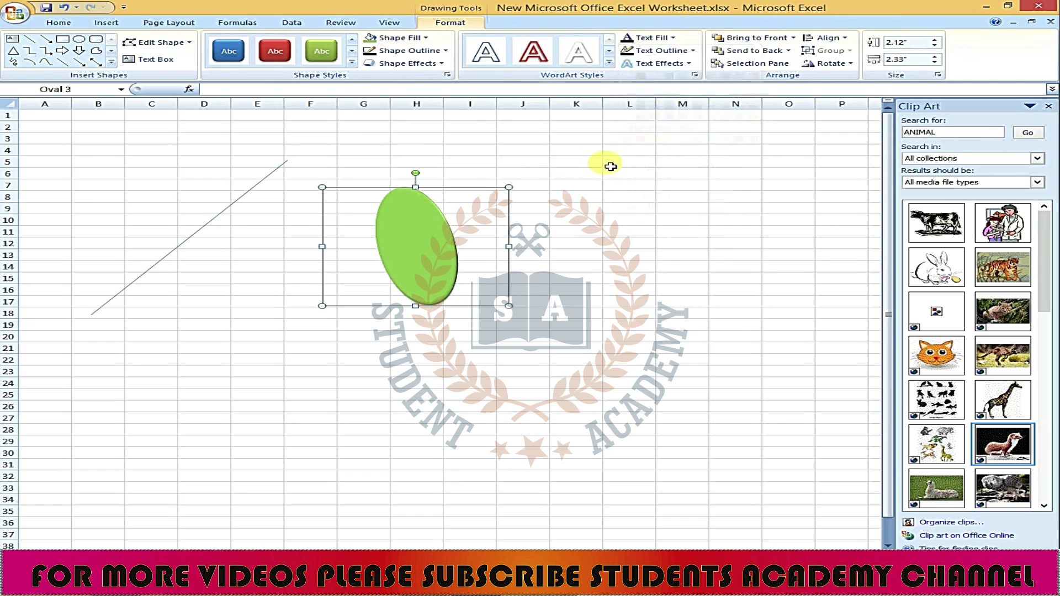
click(612, 161)
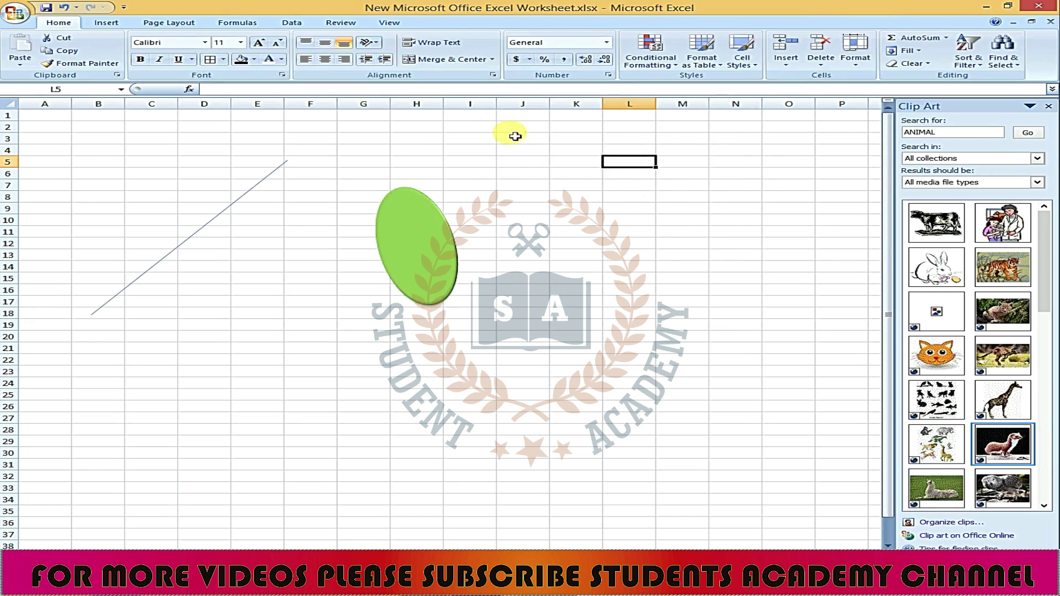
Draw a 7-point star shape below the green oval
click(105, 25)
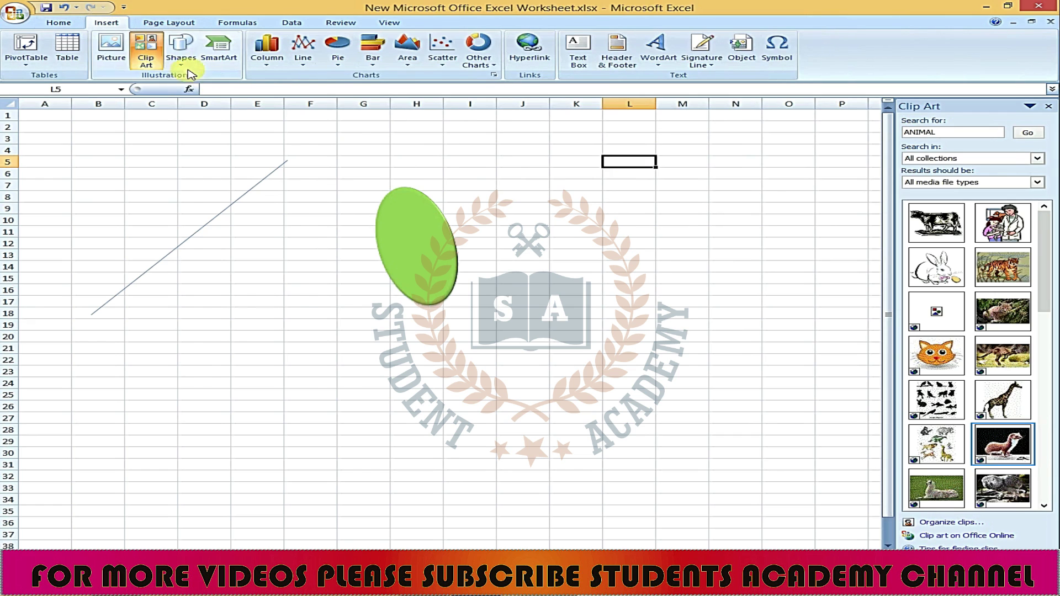
click(181, 55)
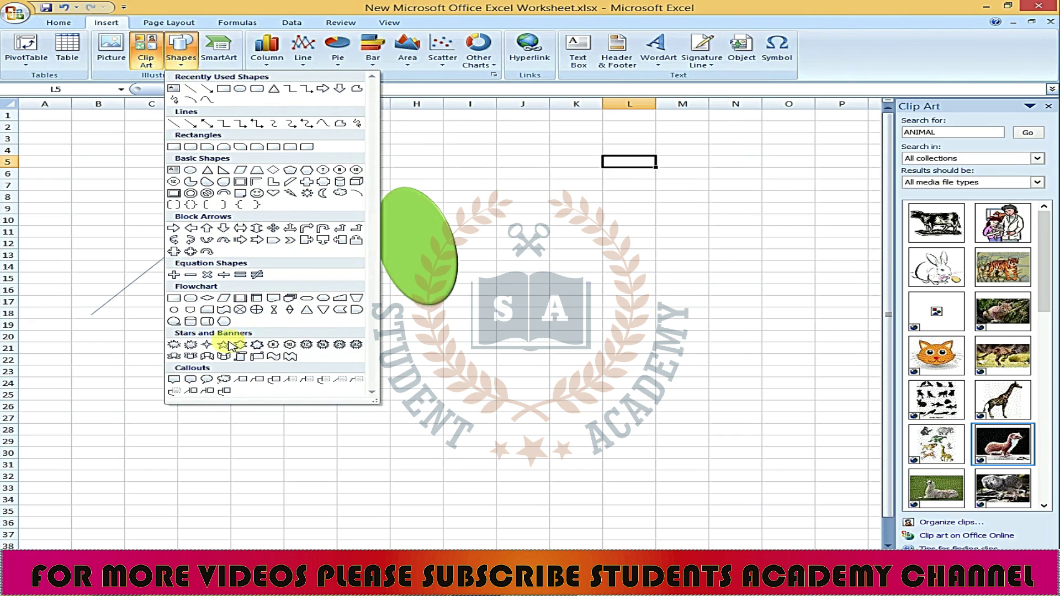
click(259, 348)
drag(313, 349, 455, 459)
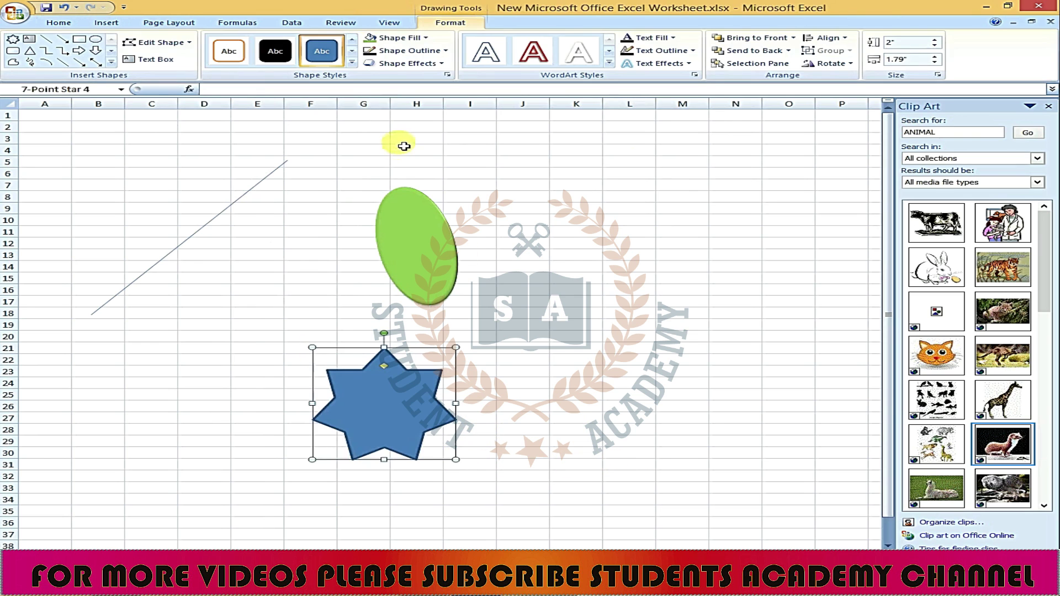
Apply a purple shape style, an inner shadow and a perspective 3-D rotation to the star
click(351, 65)
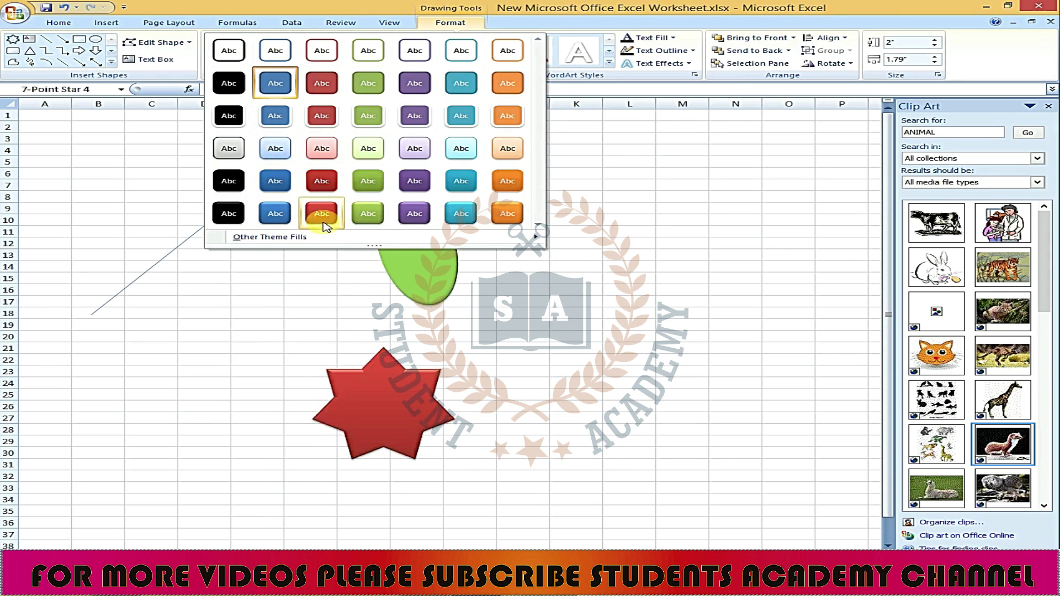
click(415, 213)
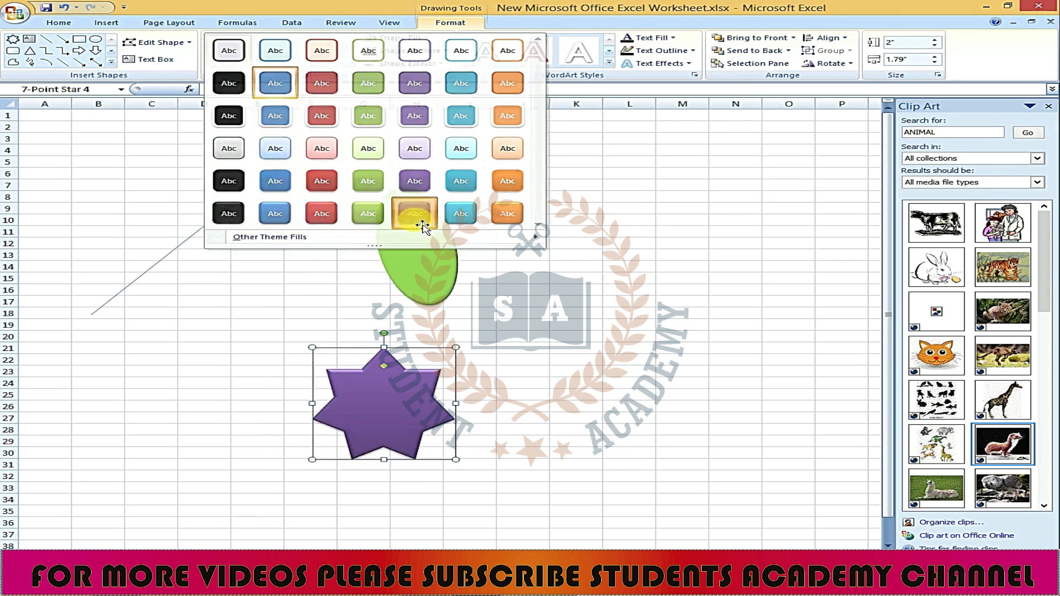
click(425, 64)
mouse_move(416, 110)
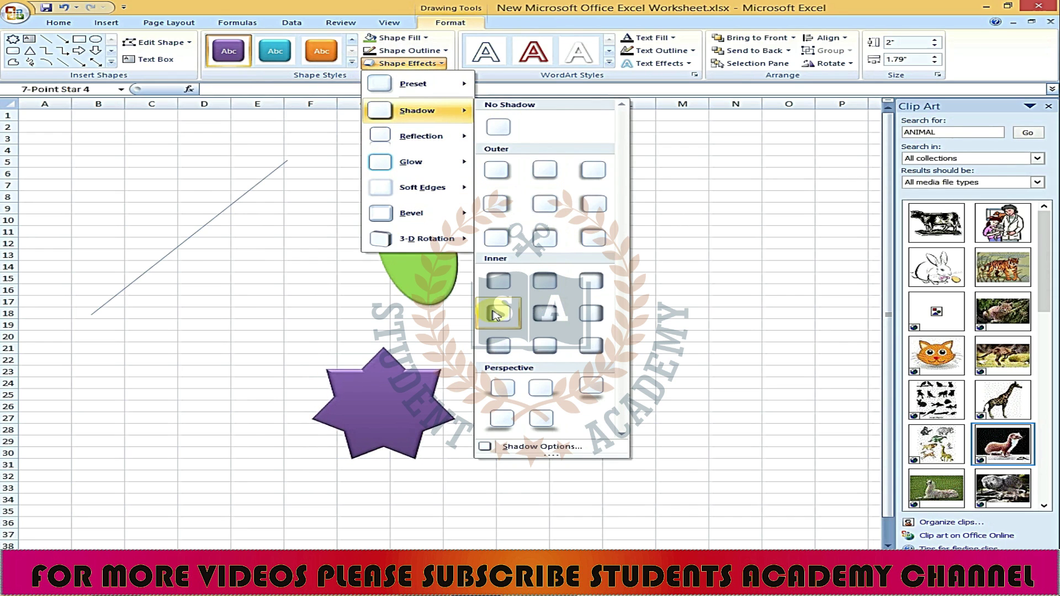
click(547, 284)
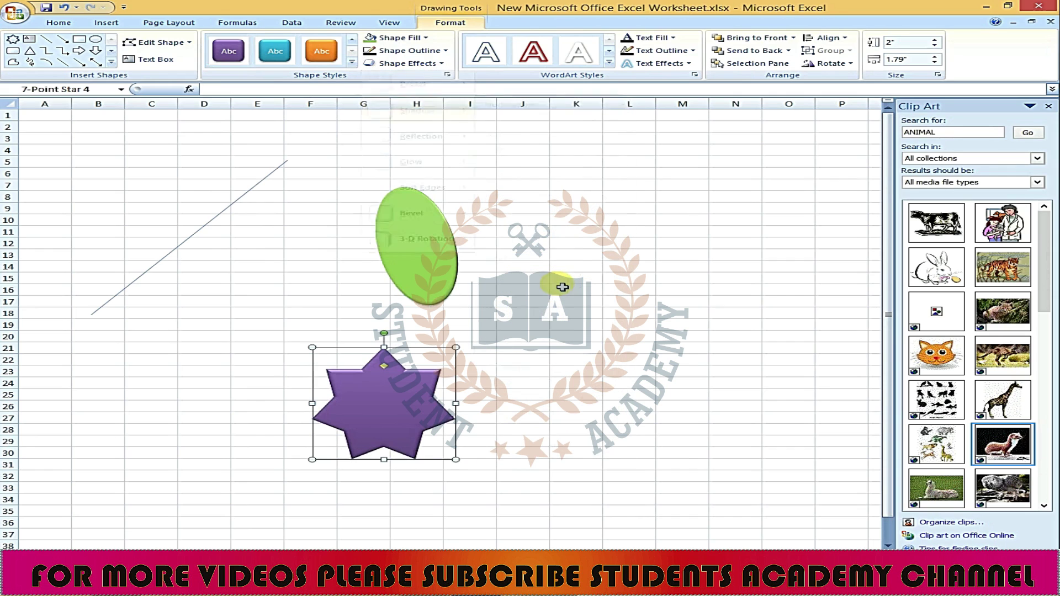
click(407, 69)
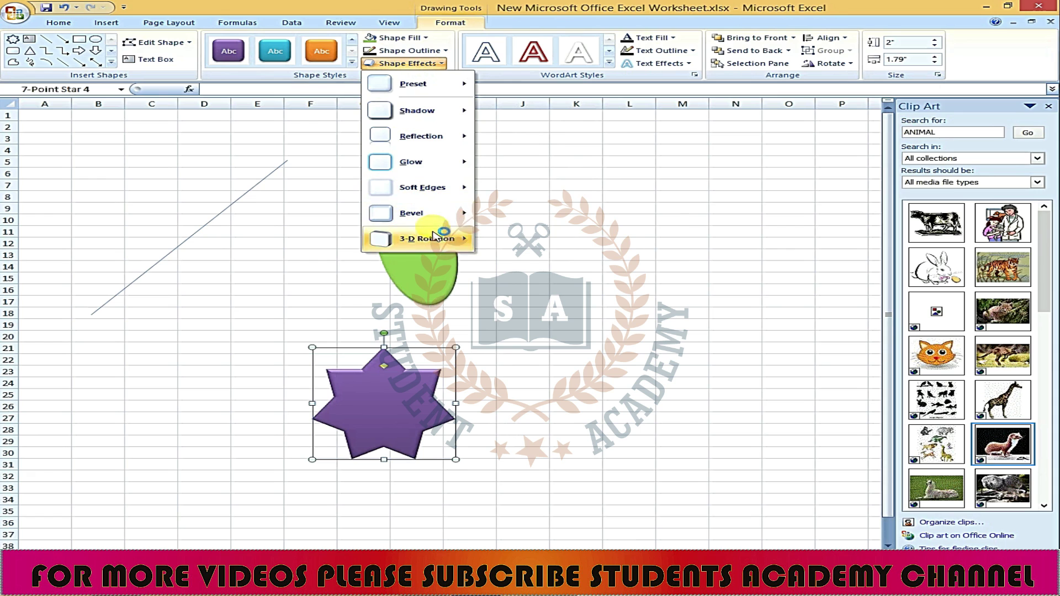
mouse_move(426, 238)
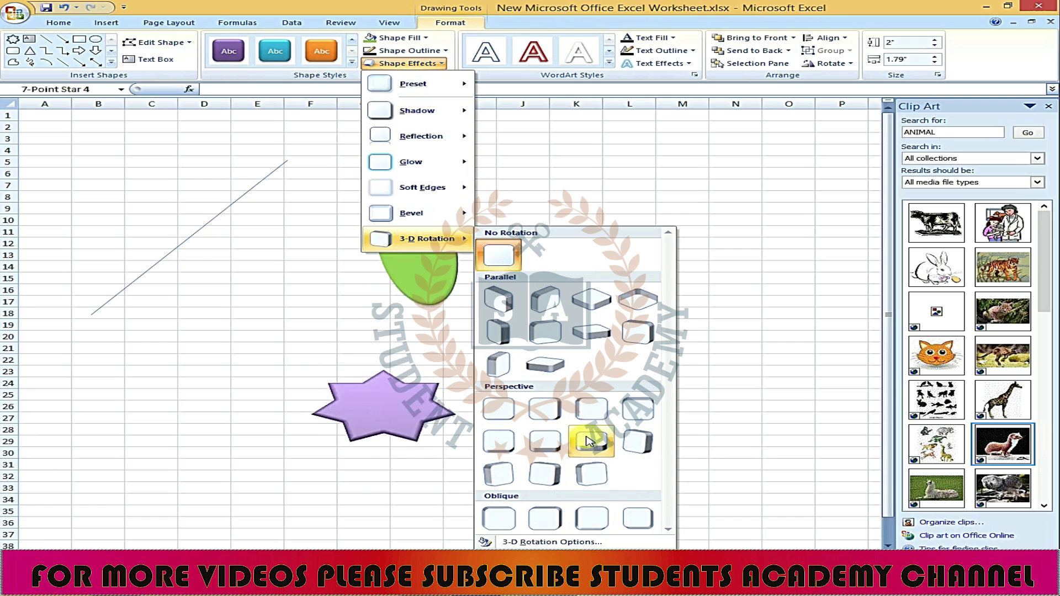
click(588, 407)
click(633, 408)
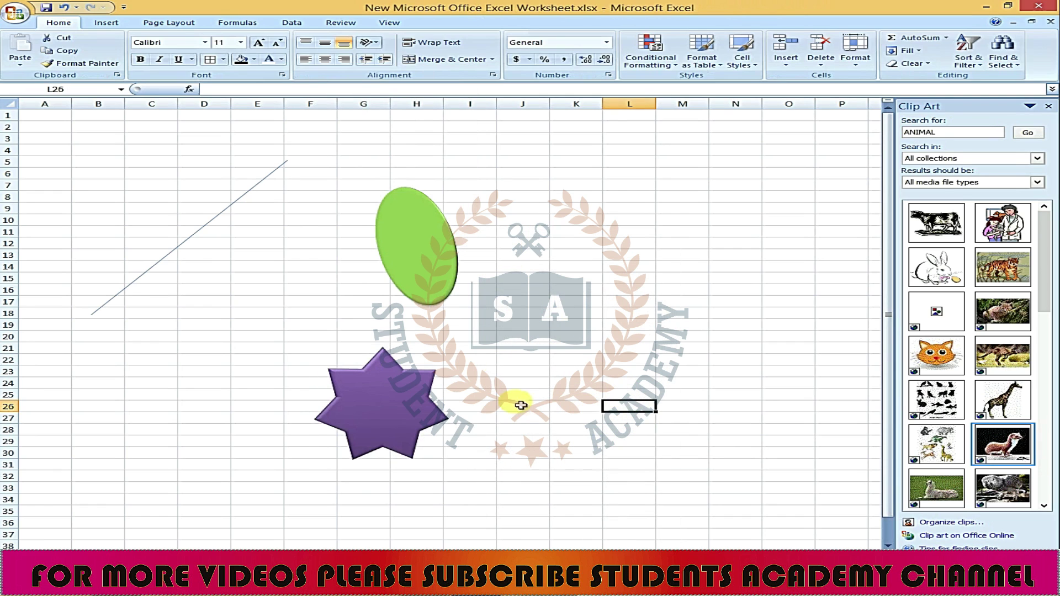
Insert a Vertical Chevron List SmartArt at cell K9
click(102, 24)
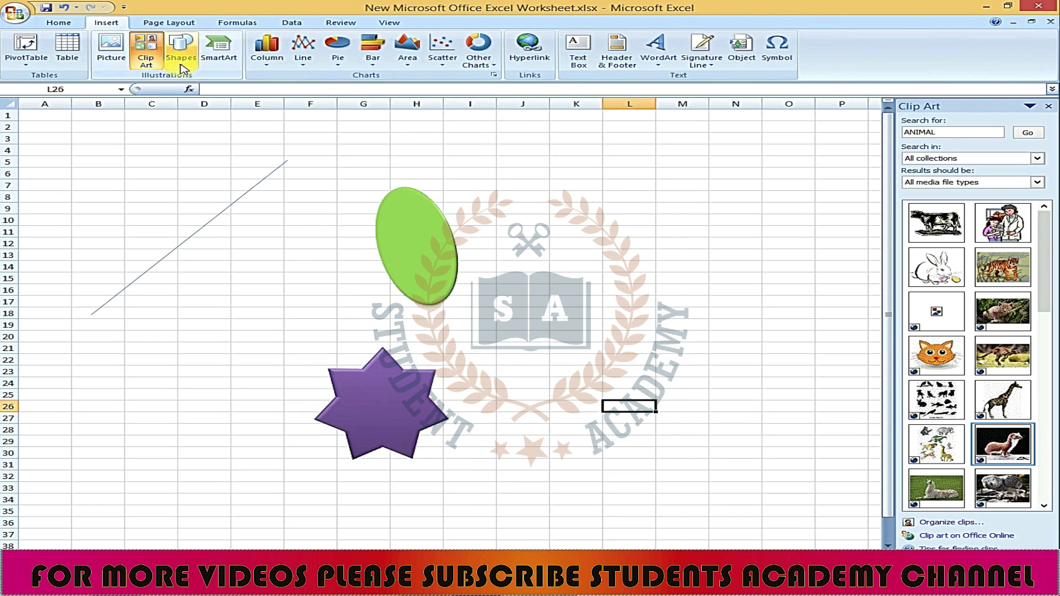
click(568, 209)
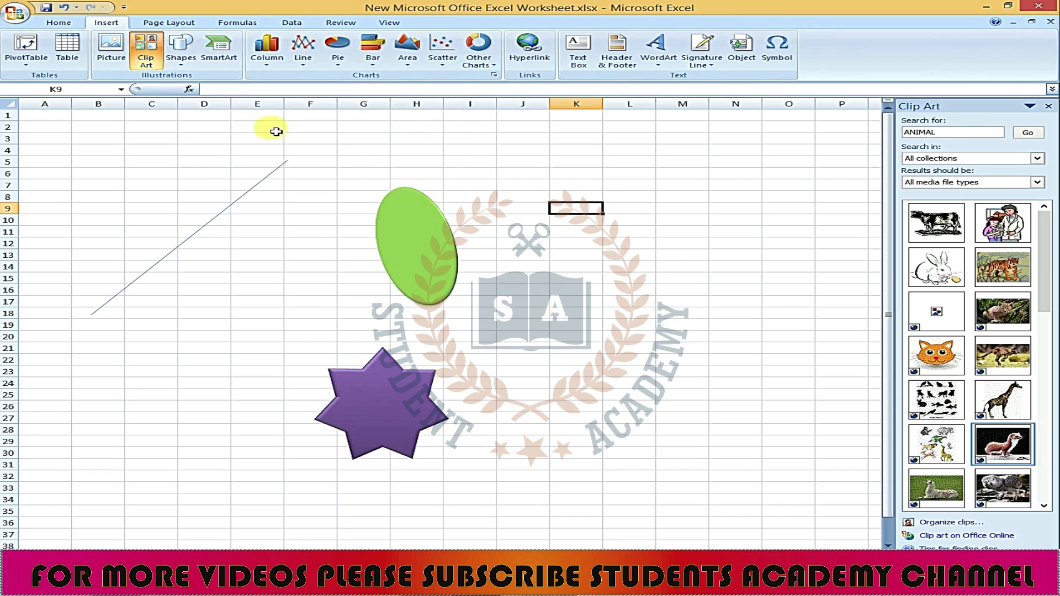
click(225, 68)
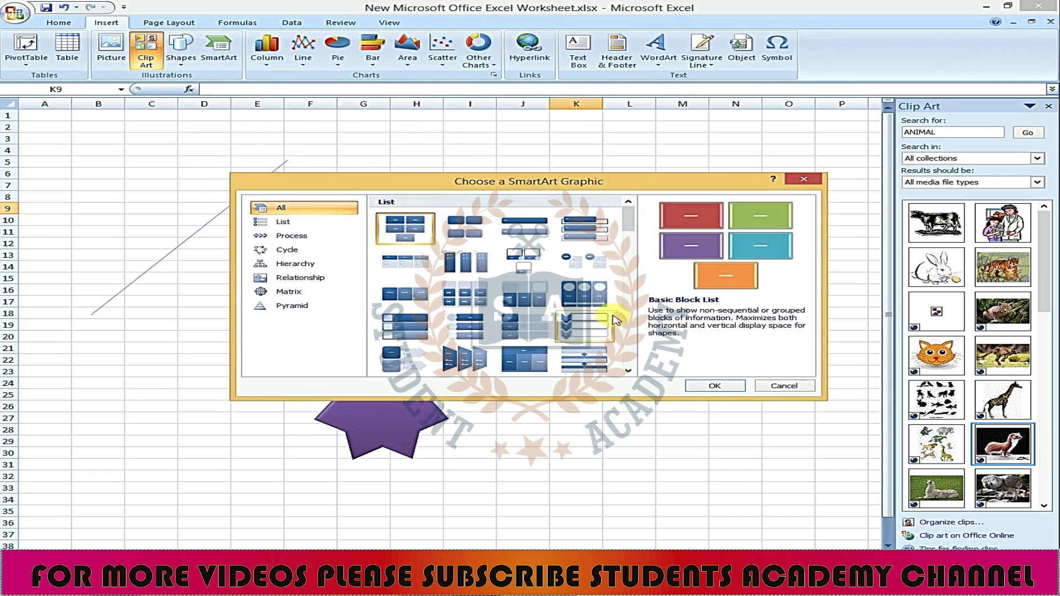
drag(631, 225, 631, 237)
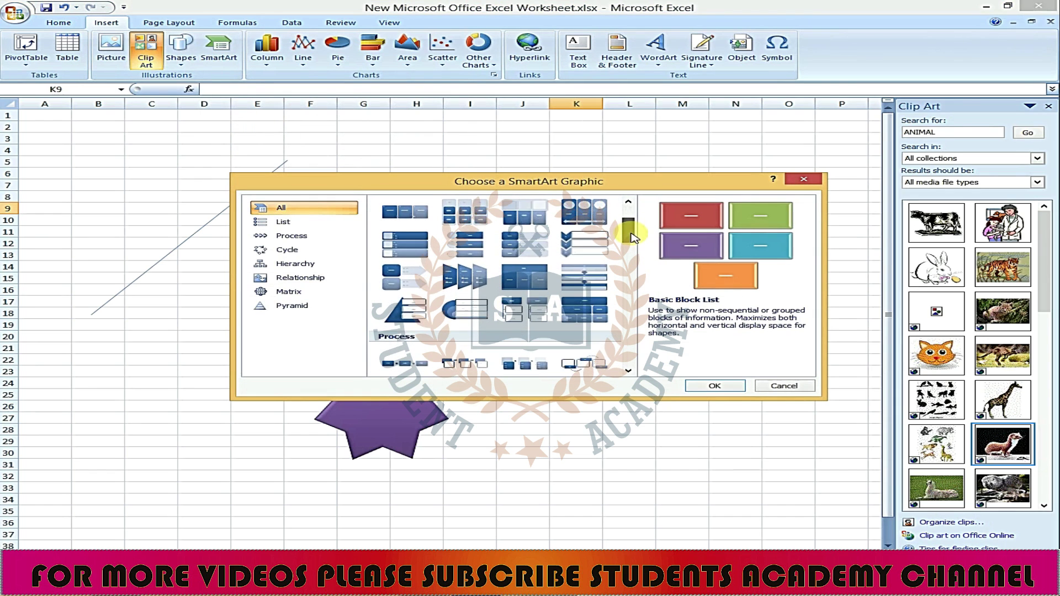
click(584, 243)
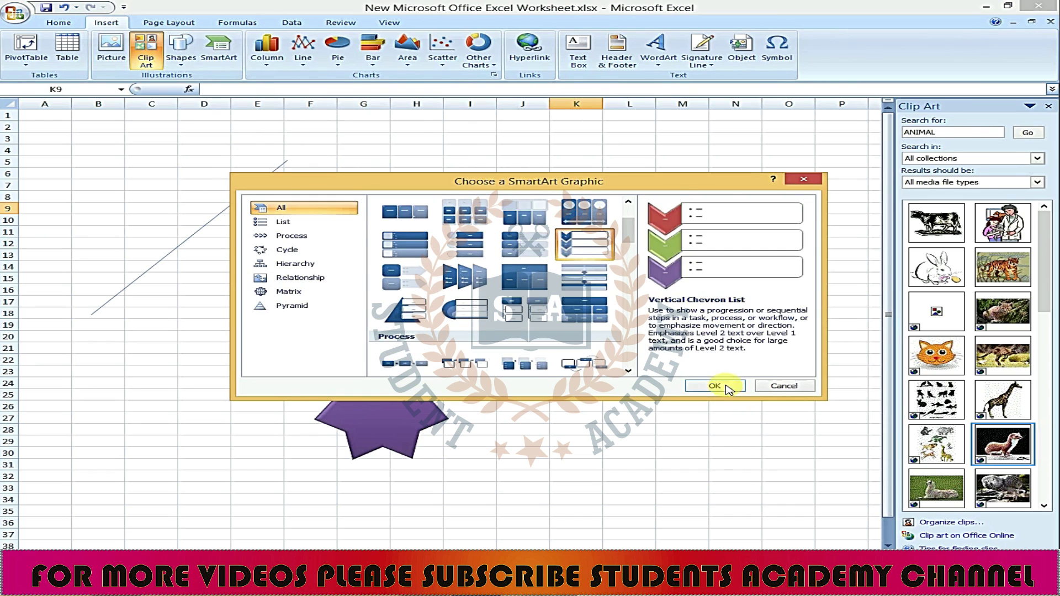
click(717, 385)
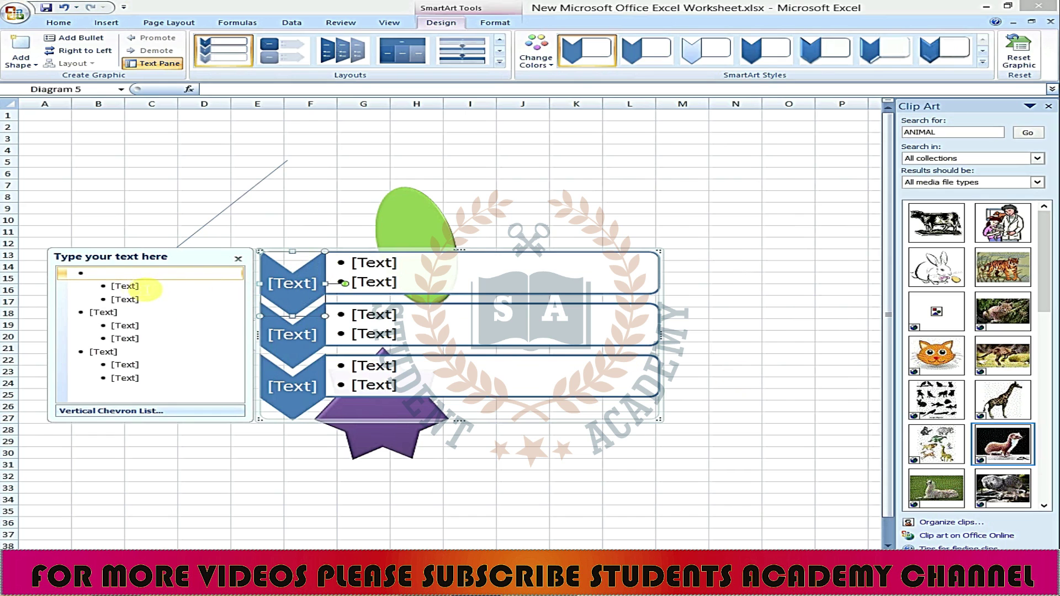
Fill the first chevron with OFFICE AUTOMATION and the items MS WORD and MS EXCEL
click(138, 287)
key(Up)
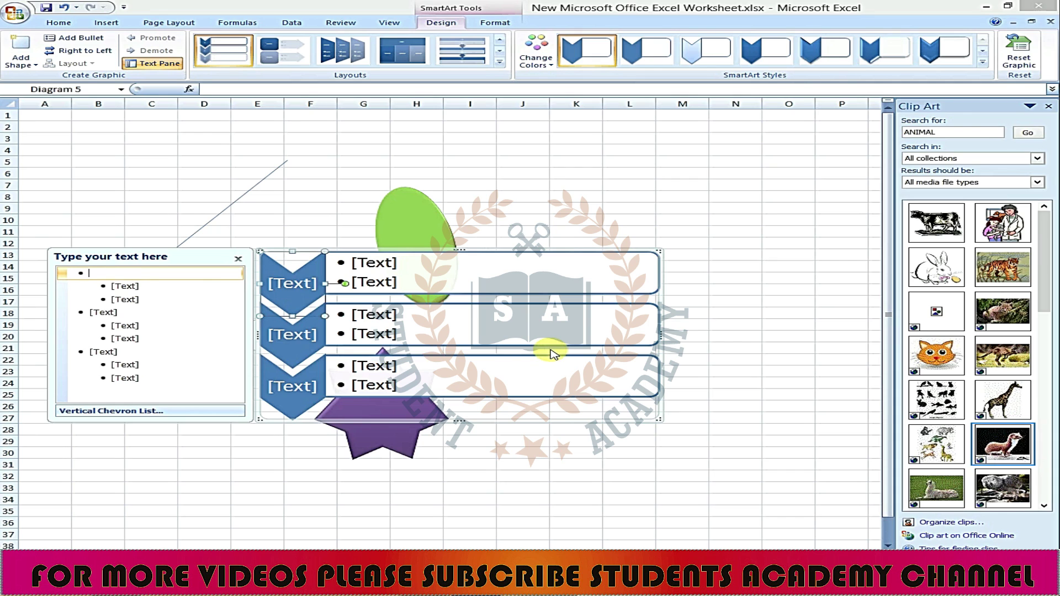
text(E AUTOMATION)
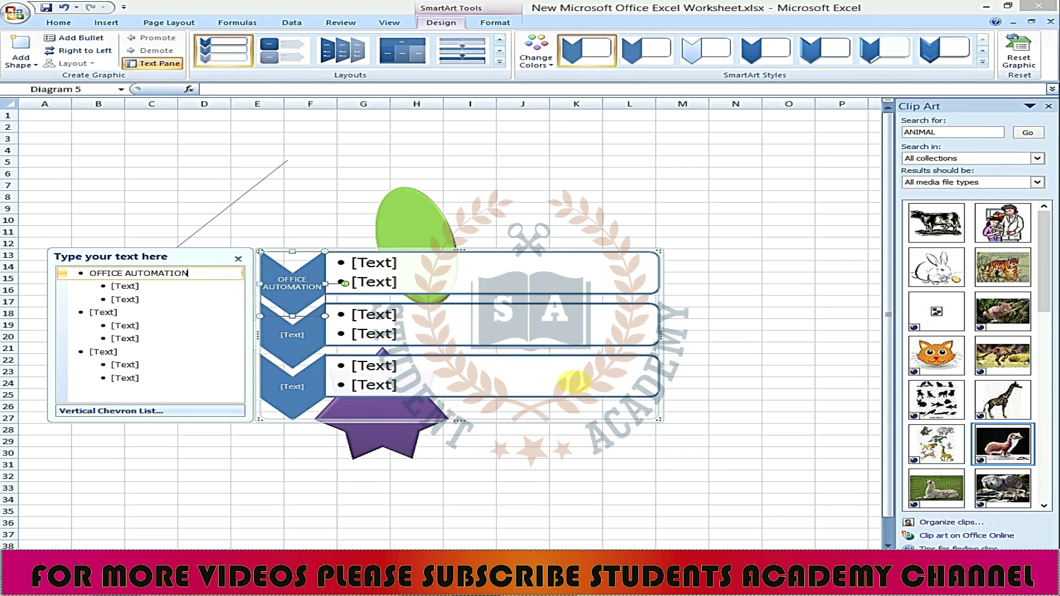
key(Down)
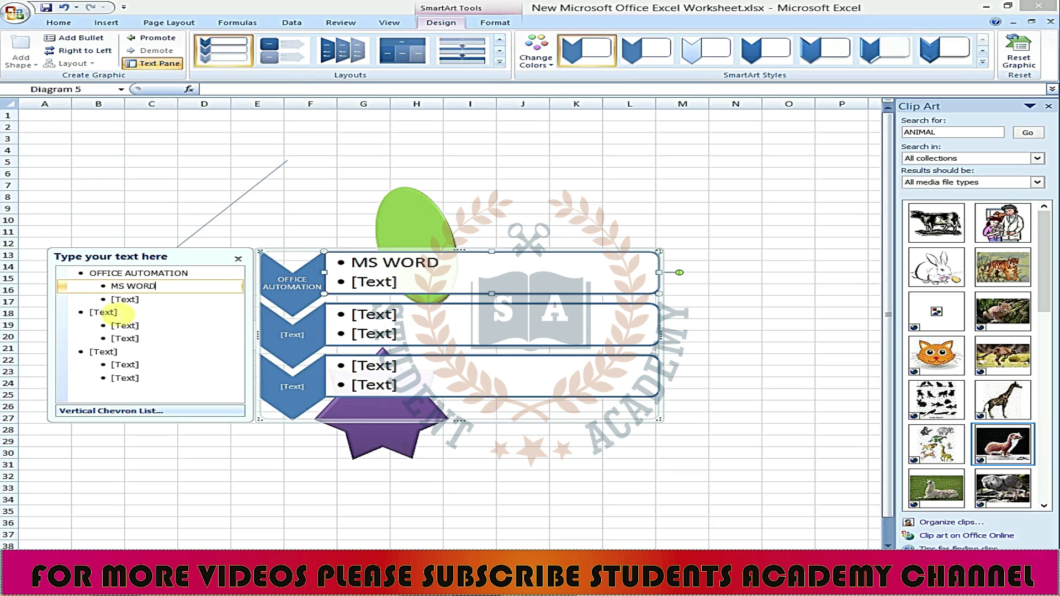
click(128, 301)
text(MS)
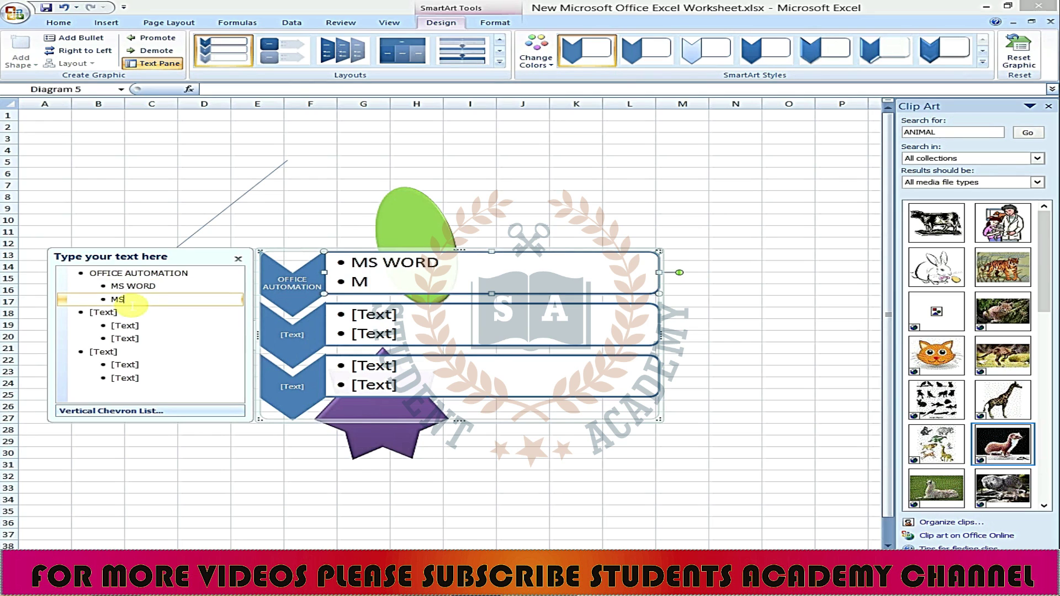
text( EXCEL)
Fill the second chevron with GRAPHICS and the items PHOTOSHOP and CORELDRAW
click(102, 312)
text(GRAPHI)
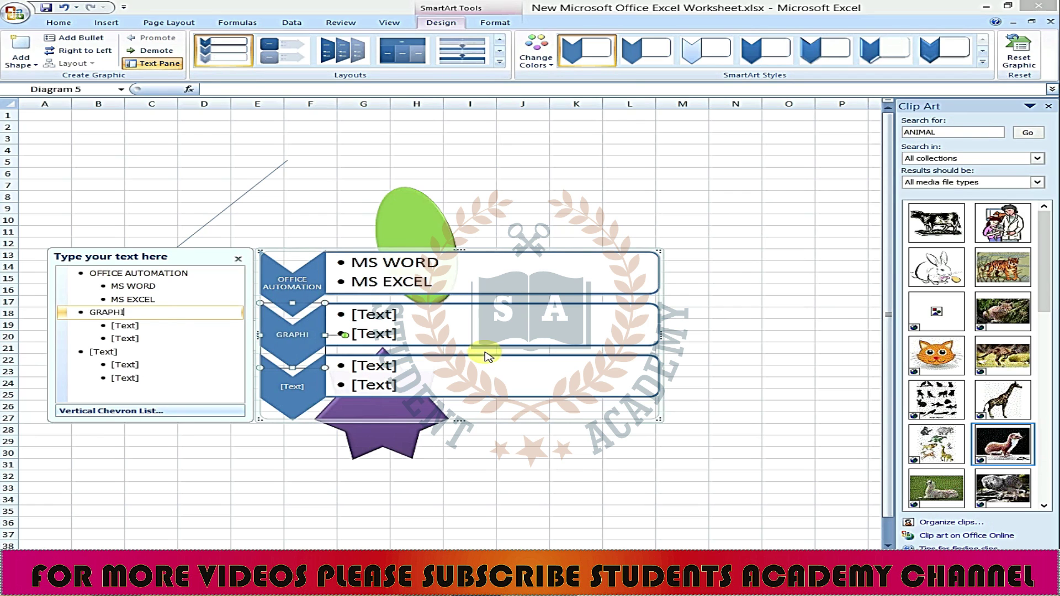
text(CS)
click(132, 327)
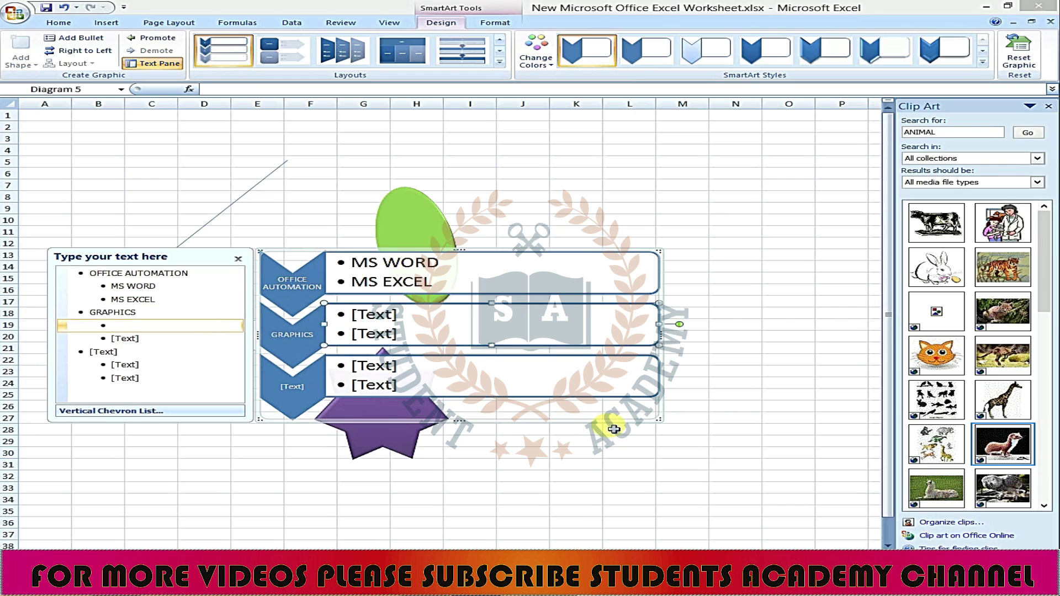
text(PHOTOSHOP)
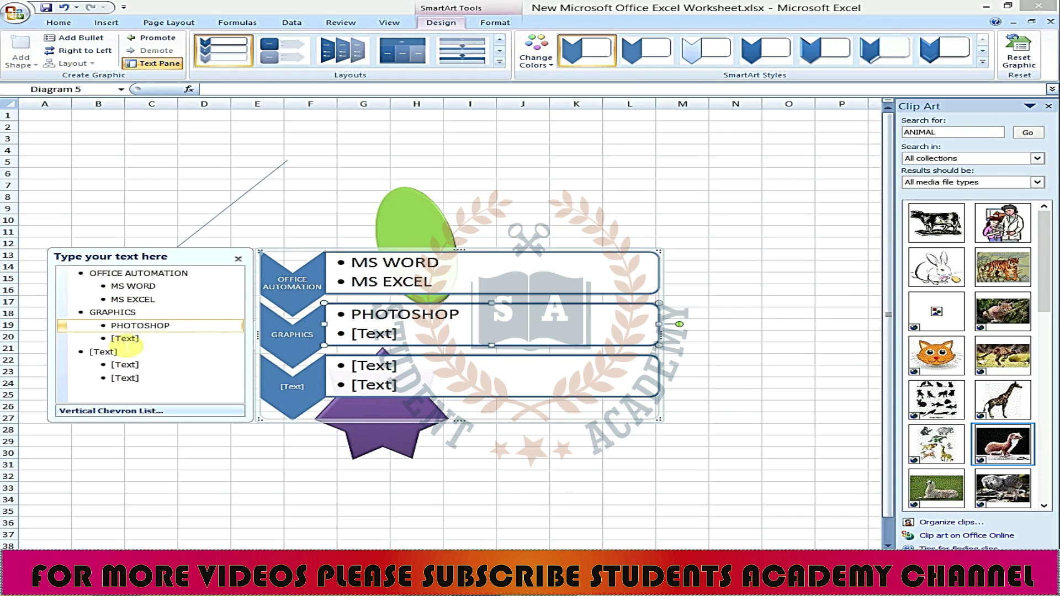
click(124, 338)
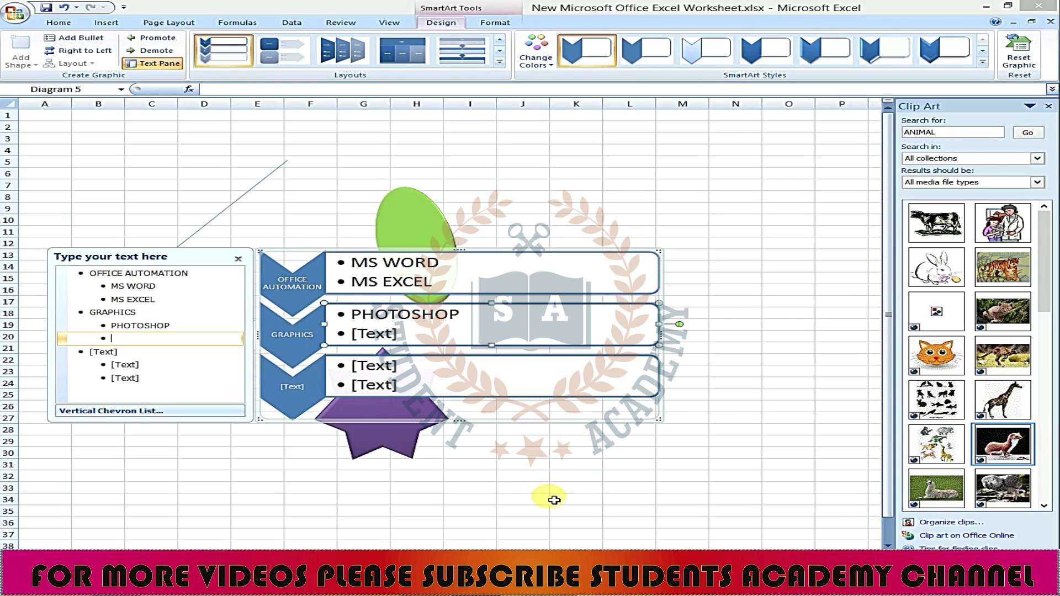
text(CORELDR)
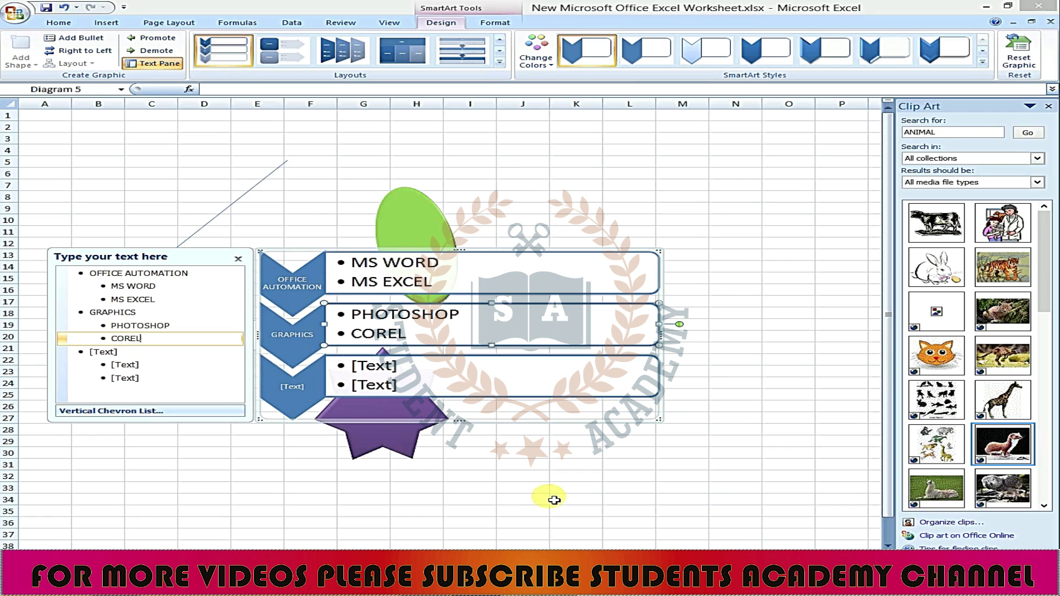
text(AW)
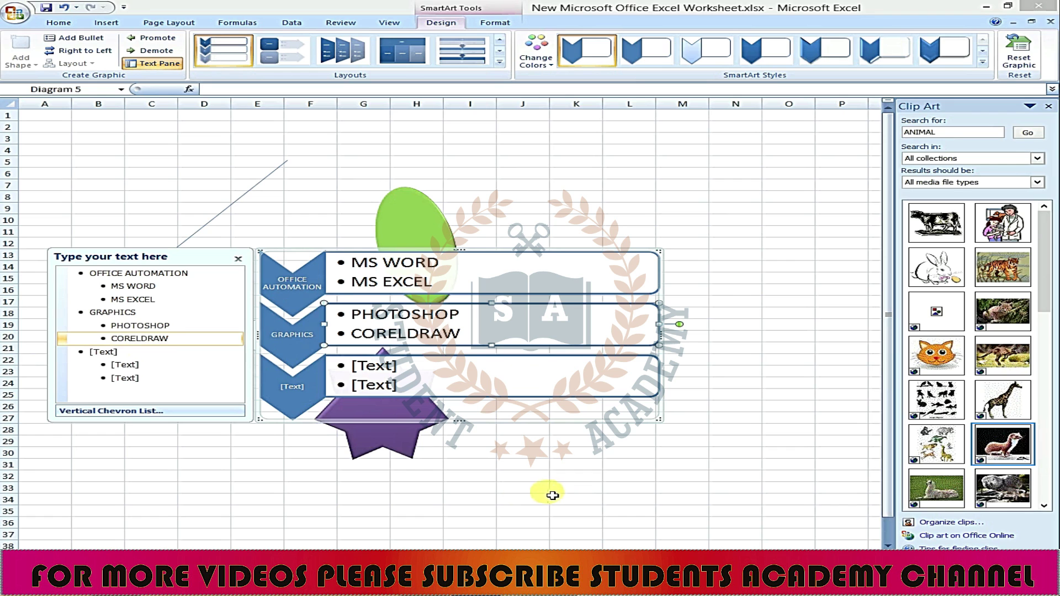
click(291, 475)
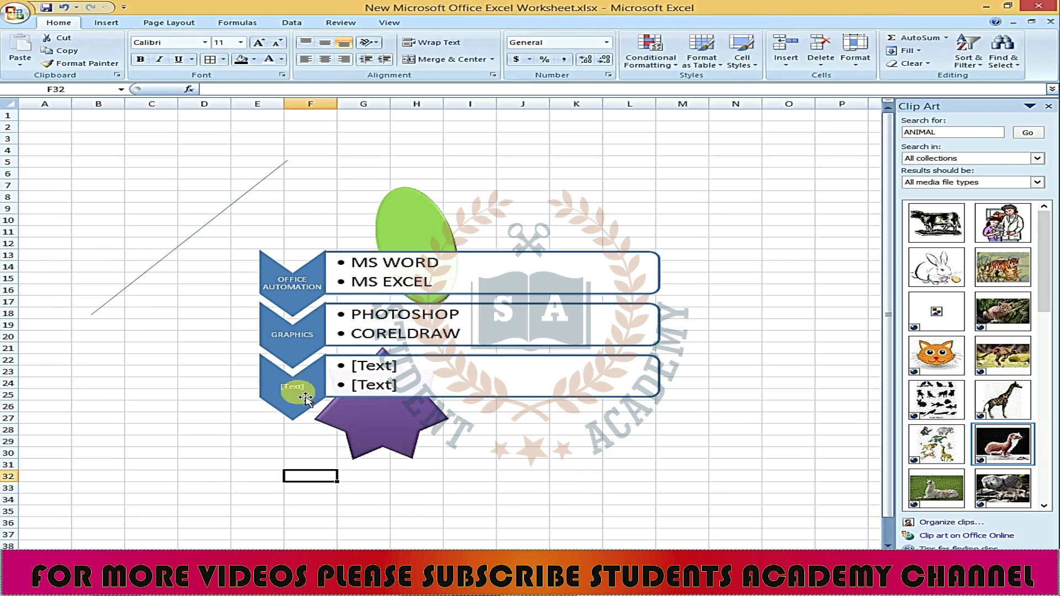
Head the third chevron SEO and list YOUTUBE SEO and WEBSITE SEO beneath it
click(291, 393)
click(118, 353)
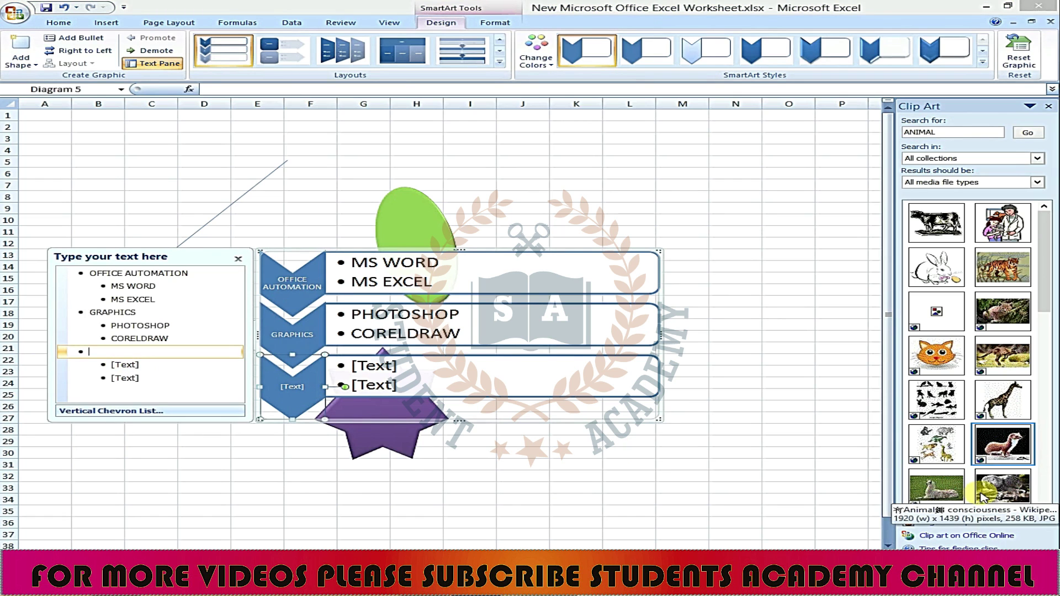
text(SEO)
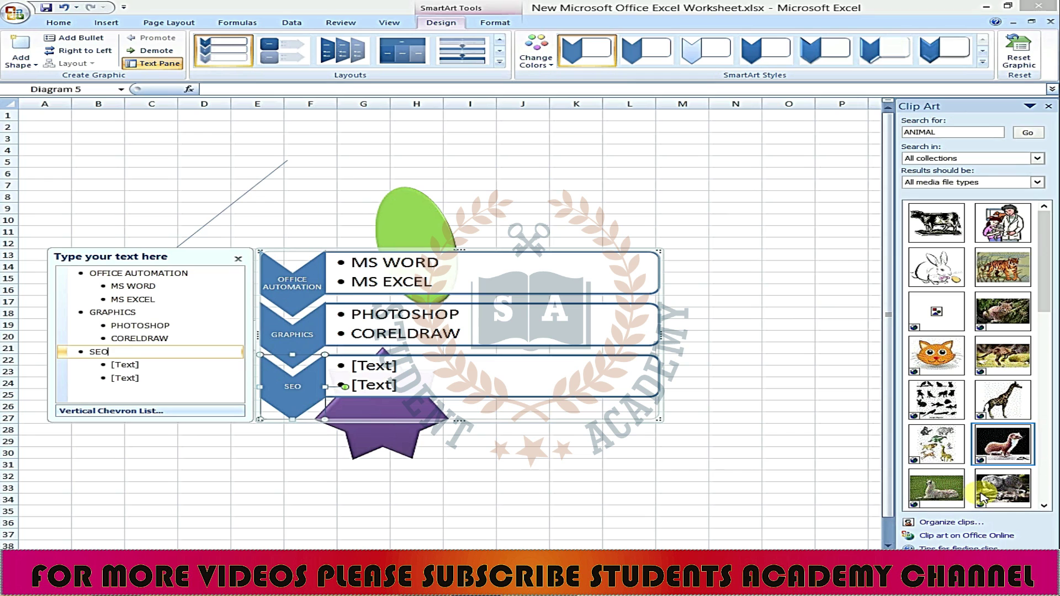
click(135, 367)
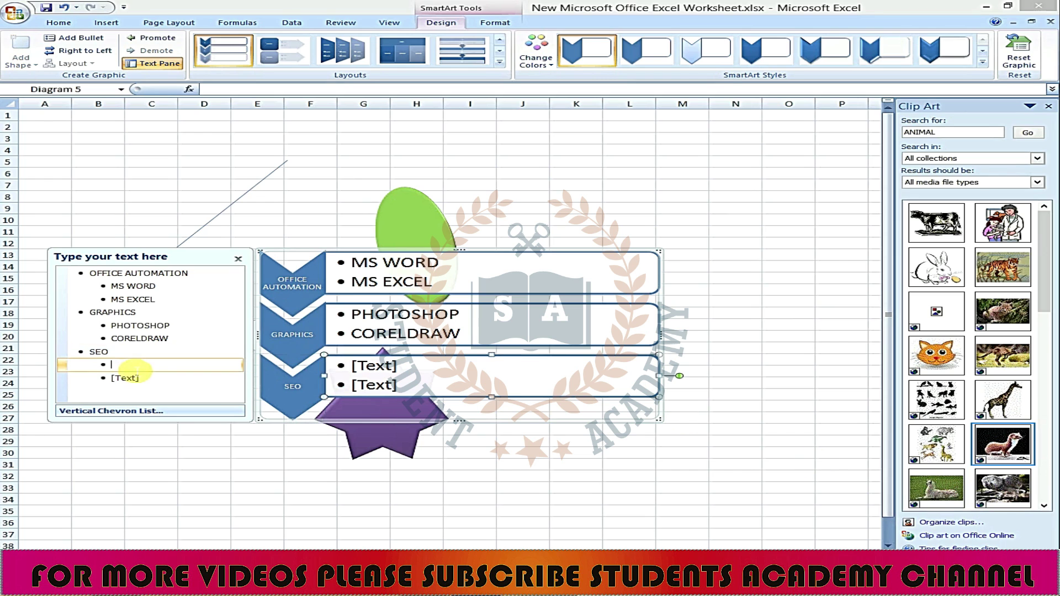
text(YOUTUBE SEO)
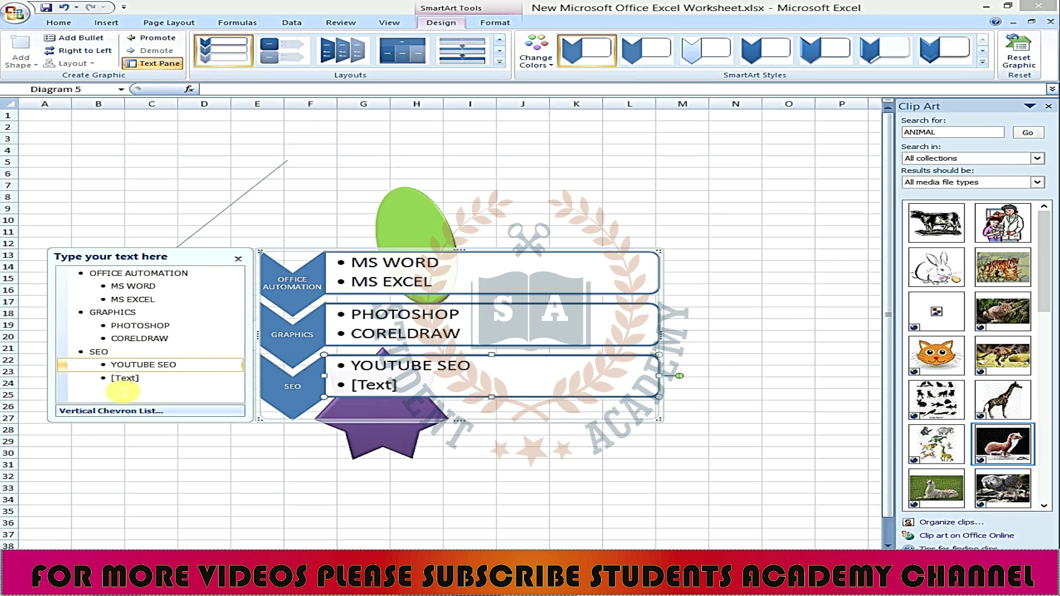
click(125, 378)
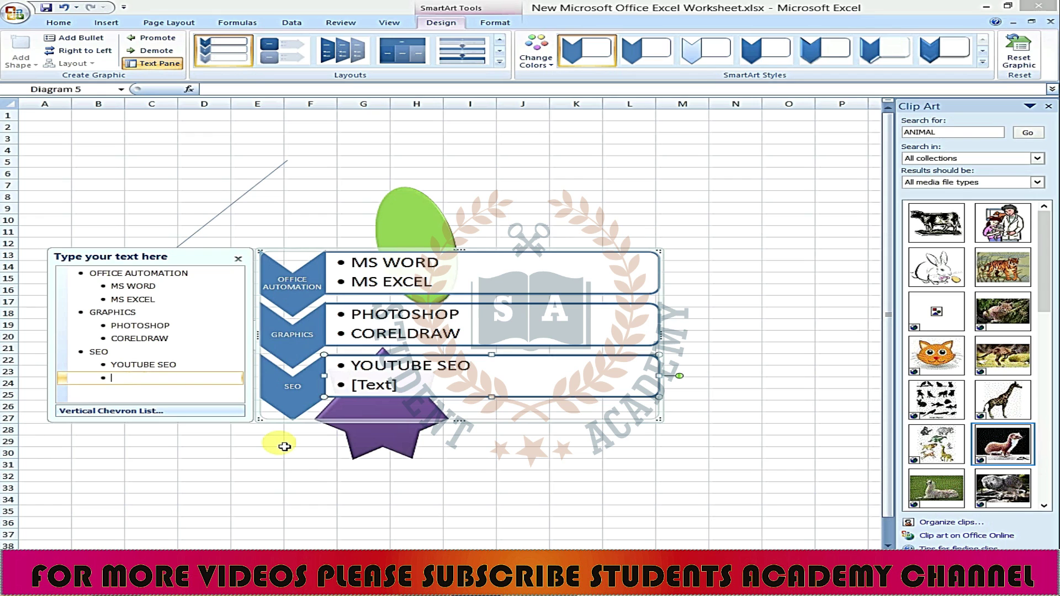
text(WEBSI)
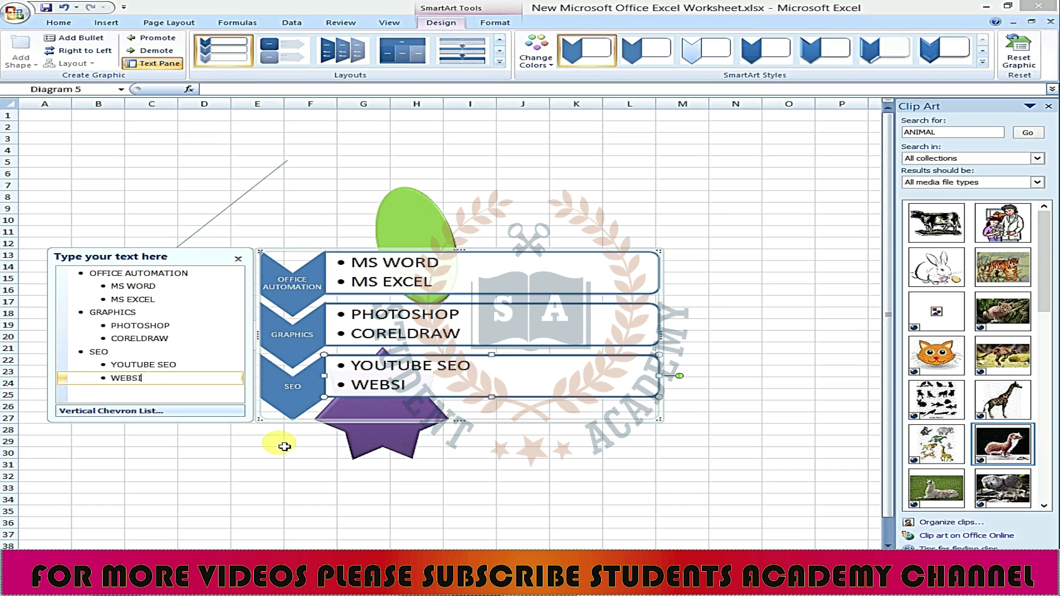
text(EO)
click(739, 441)
Apply the 3-D Bird's Eye Scene SmartArt style to the chevron list
click(543, 276)
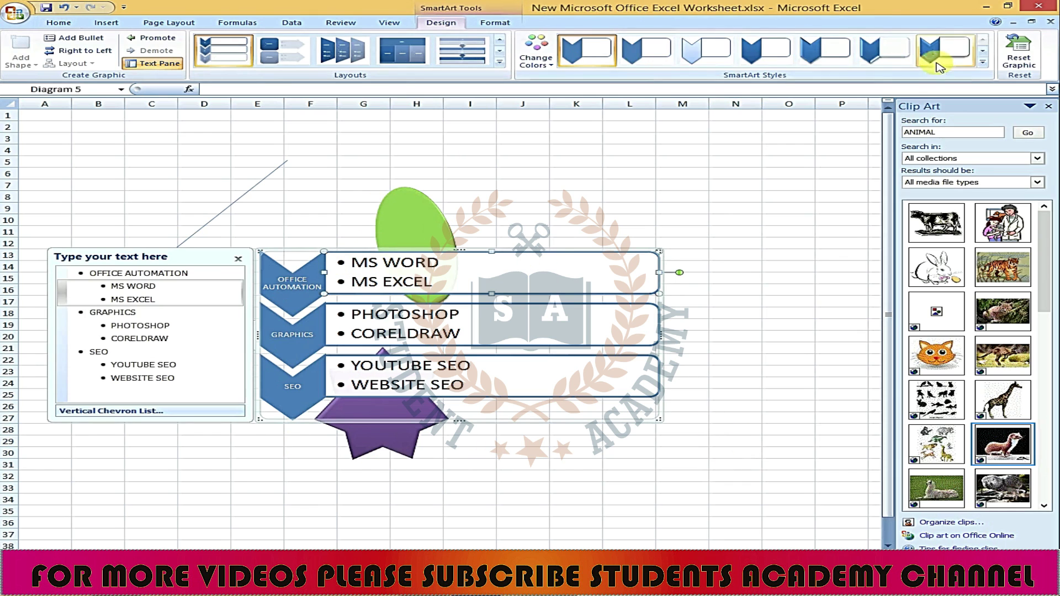
click(982, 62)
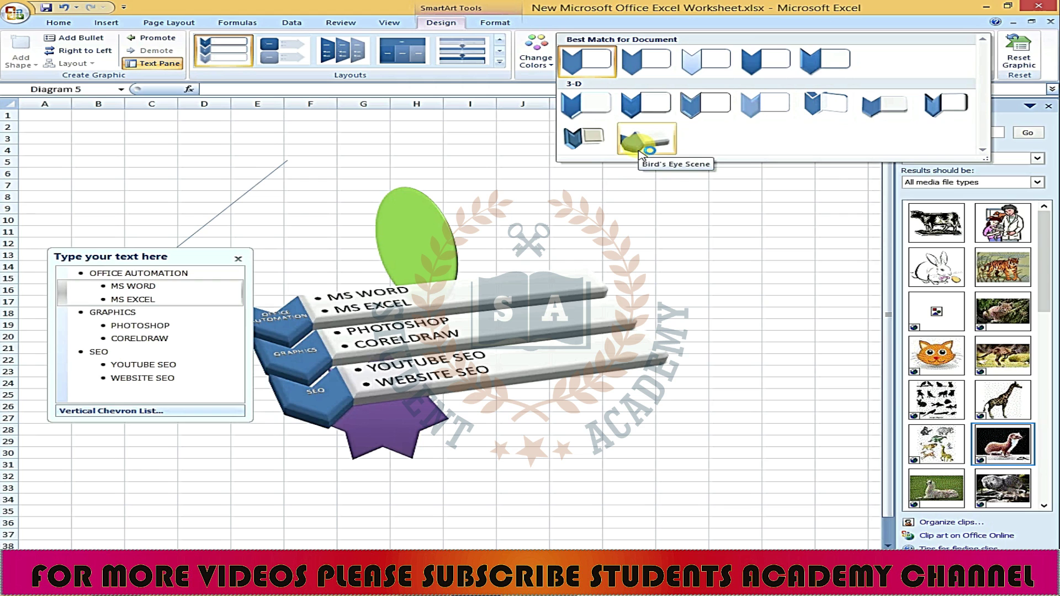
click(629, 221)
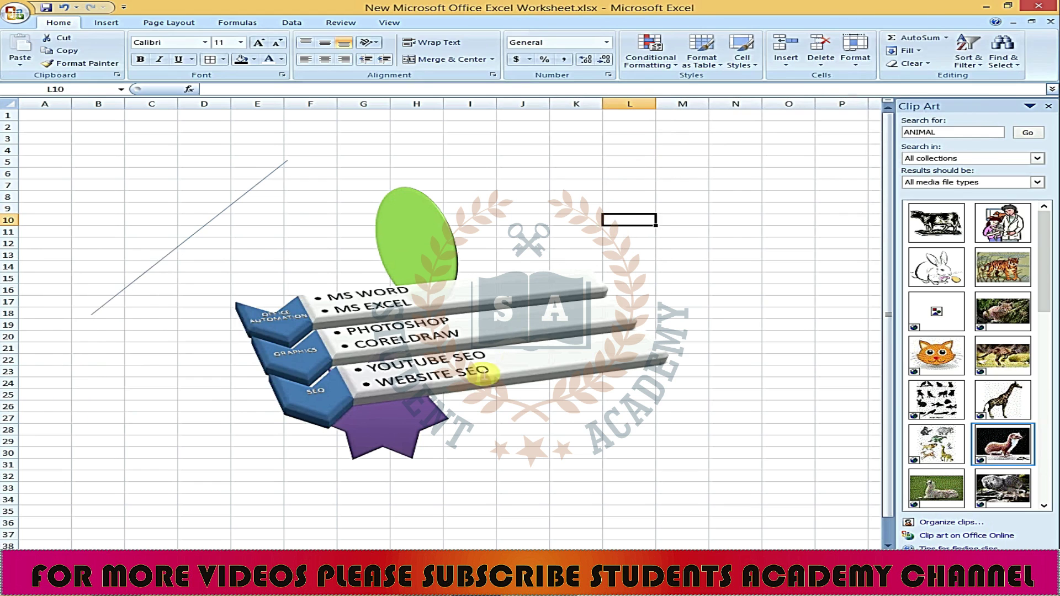
click(471, 371)
click(292, 265)
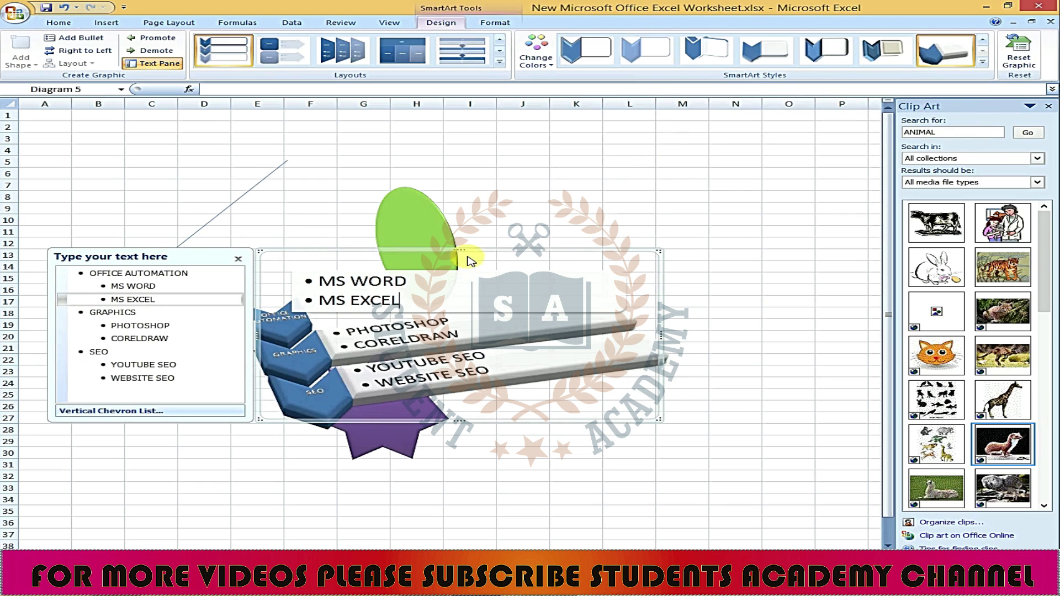
click(770, 301)
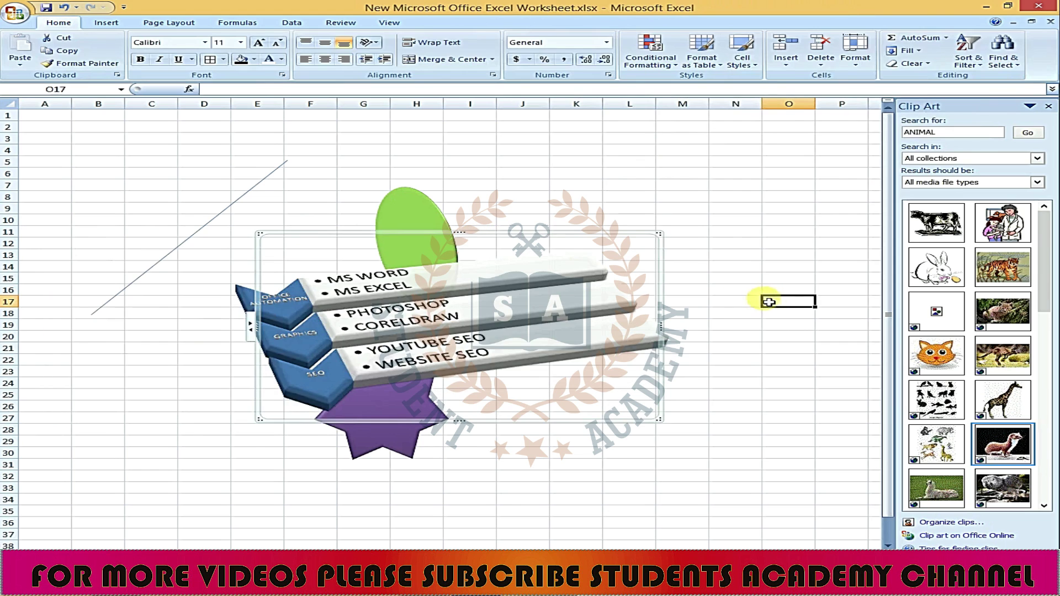
Recolor the chevron list with the Colorful color scheme
click(441, 307)
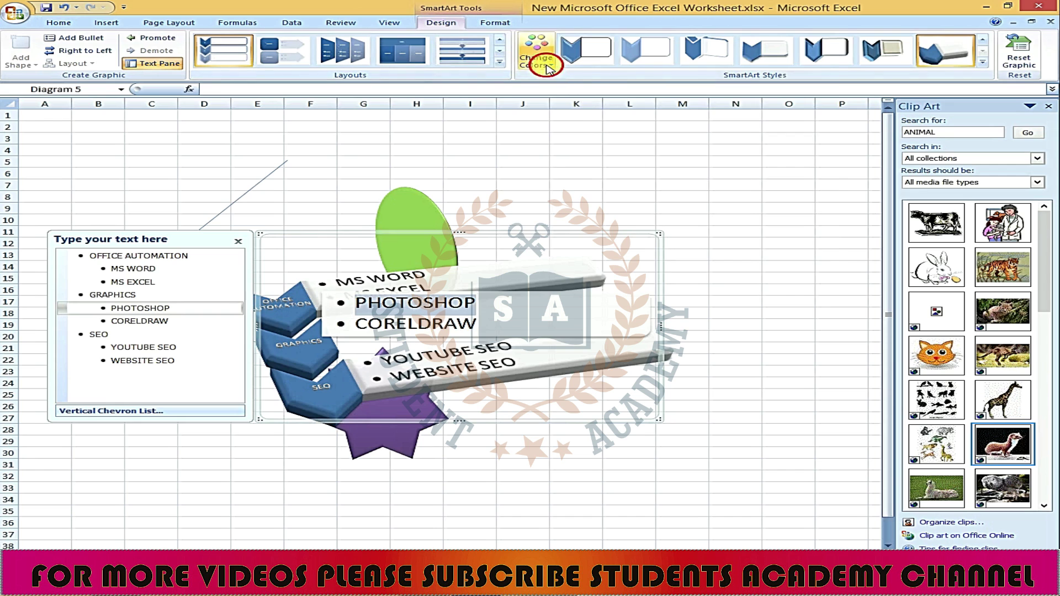
click(537, 53)
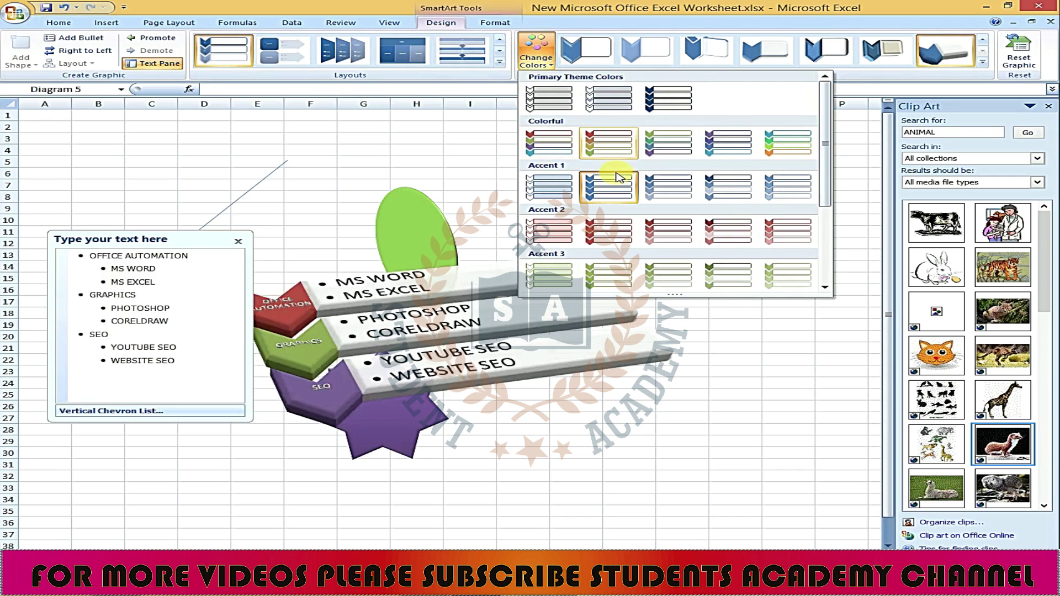
click(546, 143)
click(622, 138)
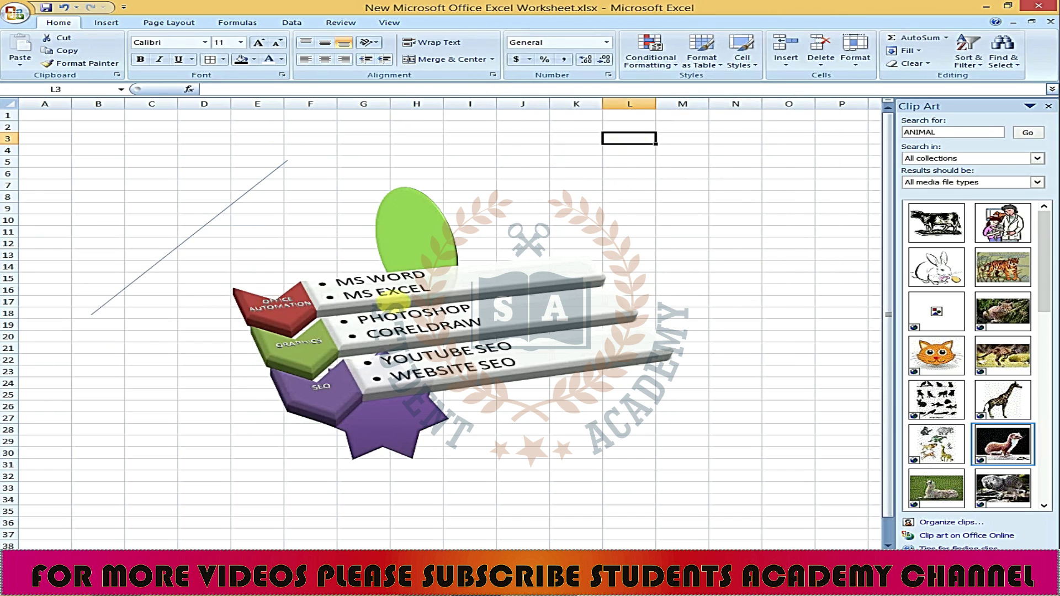
click(106, 22)
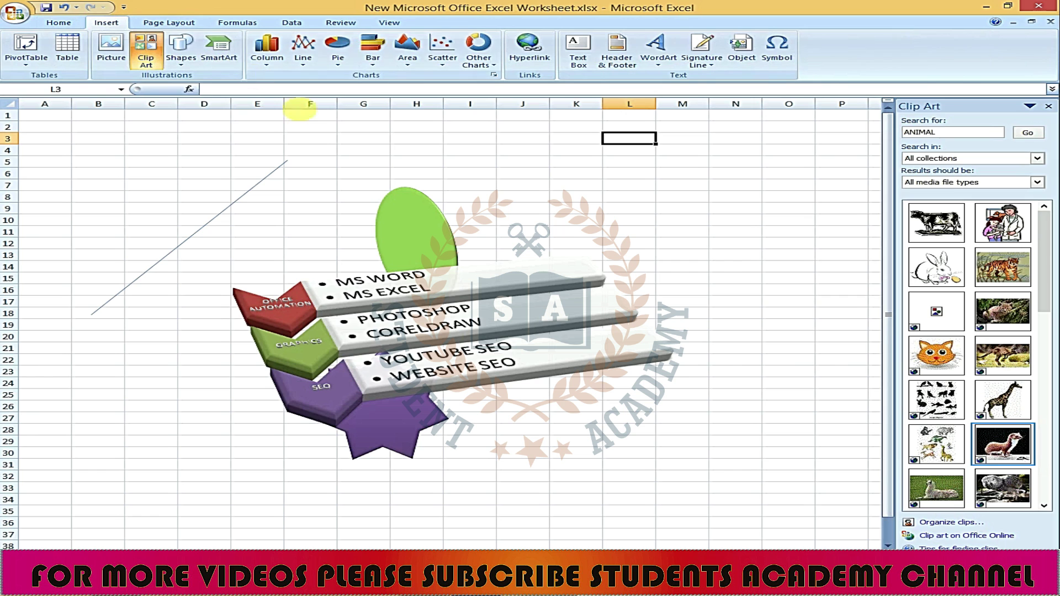
Insert a Basic Venn SmartArt diagram from the Relationship layouts
click(218, 51)
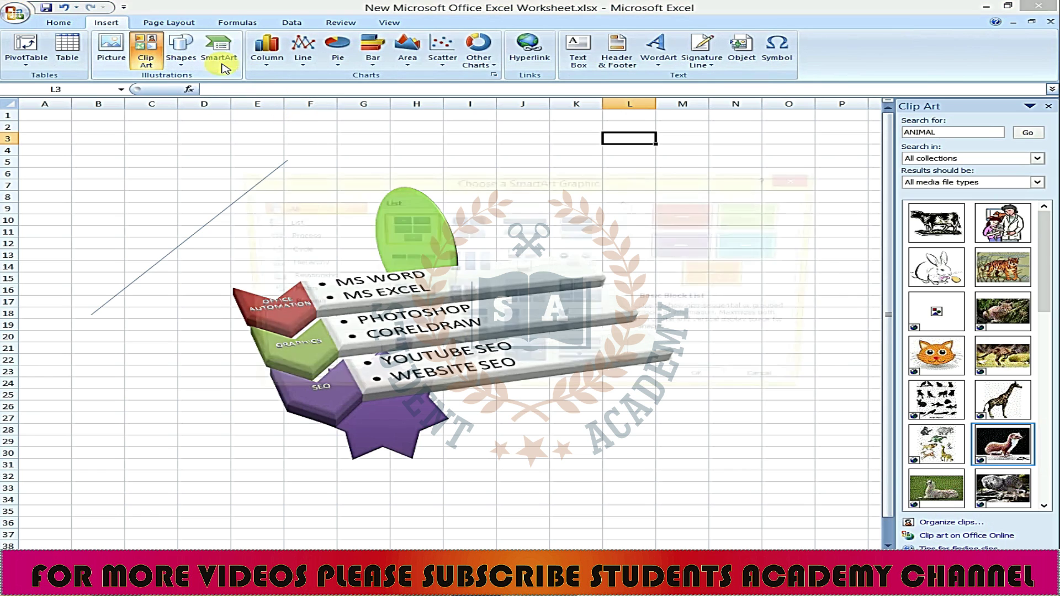
mouse_move(628, 219)
mouse_down()
mouse_move(627, 371)
mouse_move(627, 343)
mouse_up()
click(584, 293)
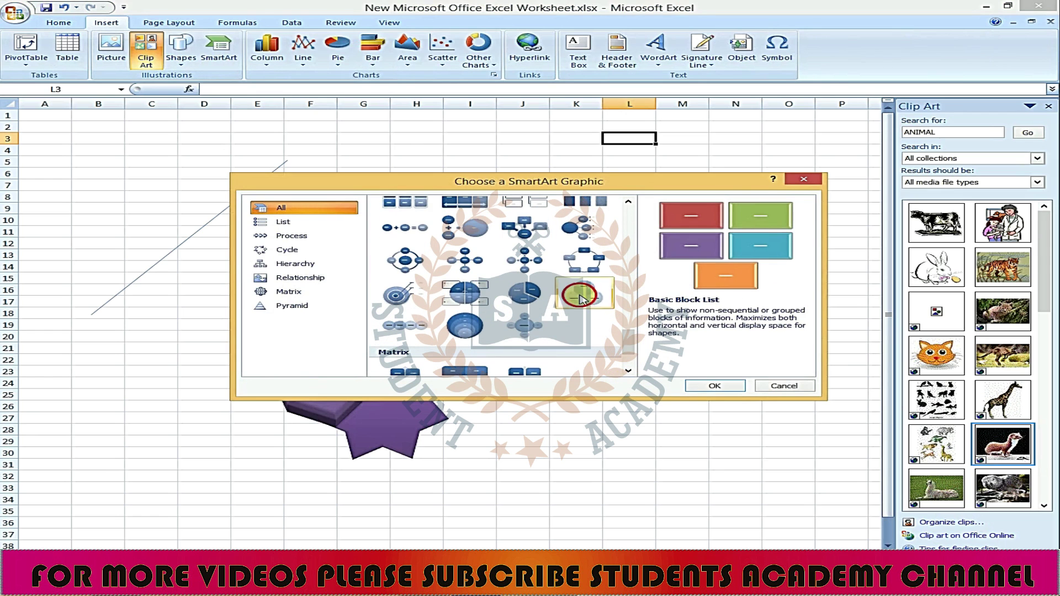
click(714, 386)
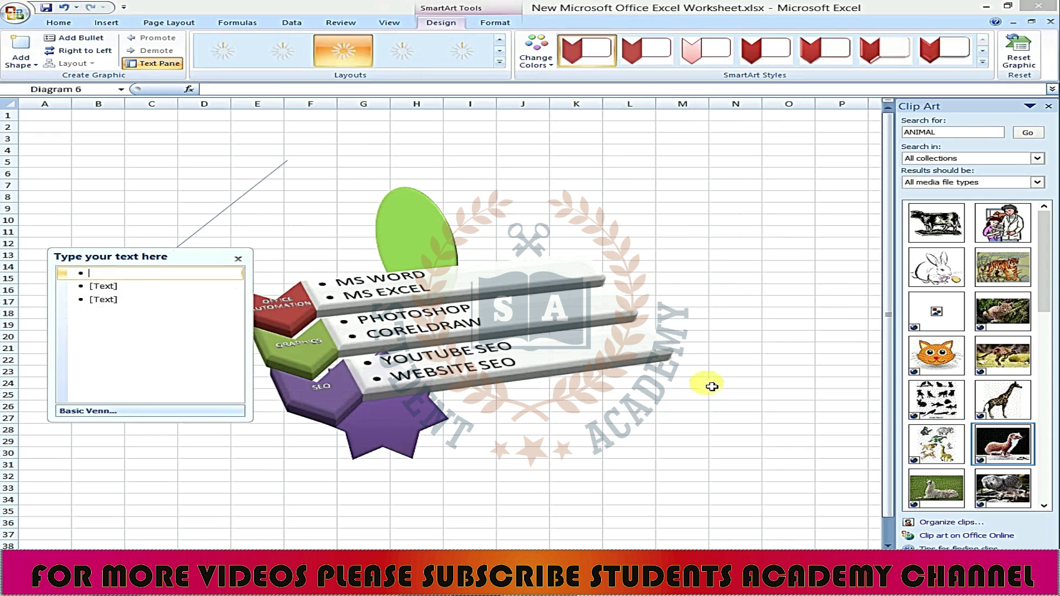
Move the Venn diagram to the lower right and give it a Colorful color scheme
mouse_move(276, 255)
mouse_down()
mouse_move(559, 120)
mouse_move(541, 397)
mouse_up()
drag(887, 351, 887, 373)
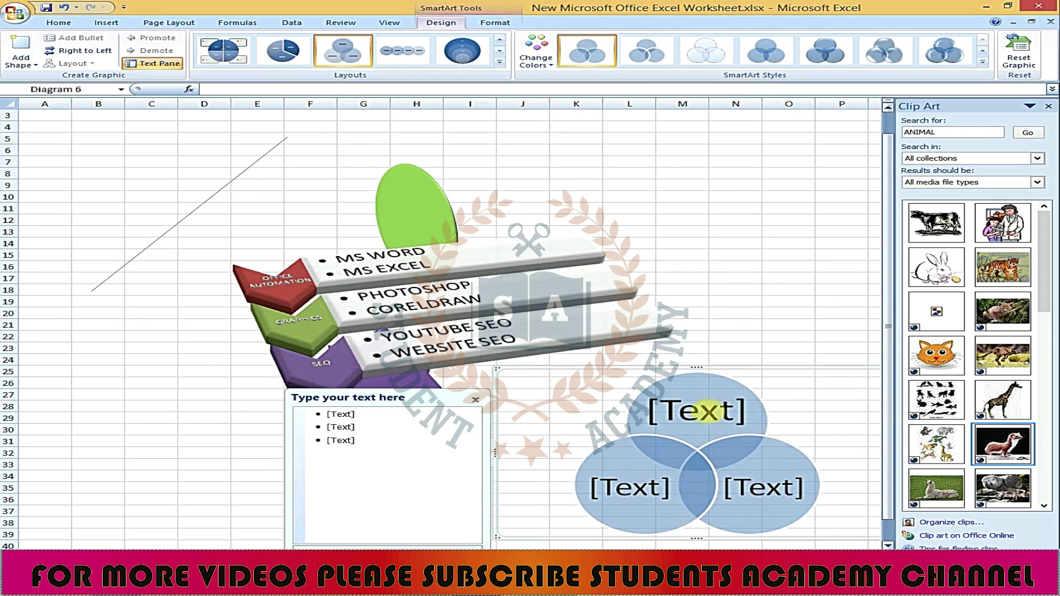
click(534, 51)
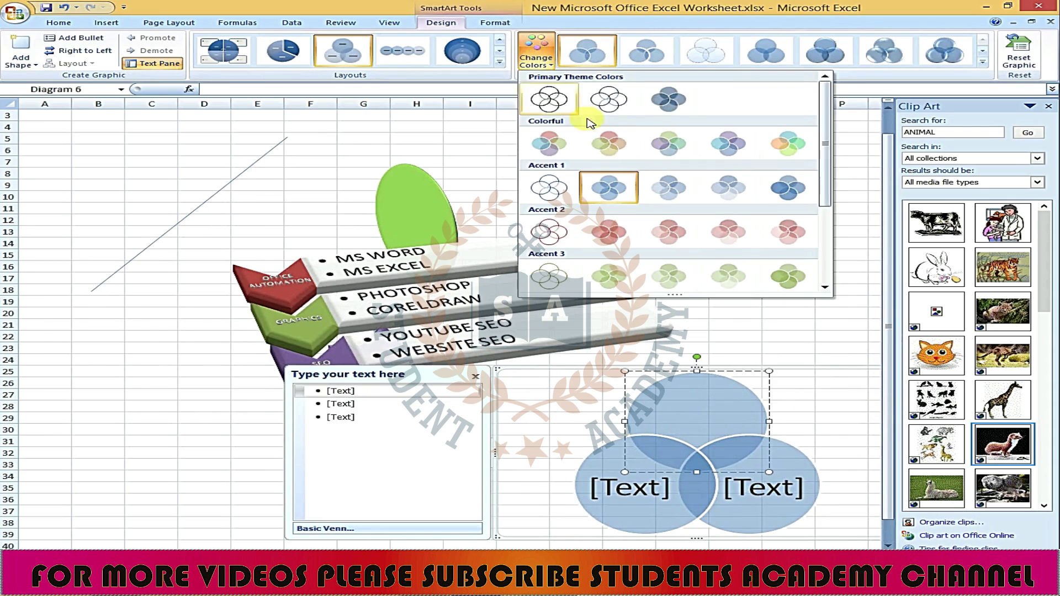
click(609, 152)
click(705, 219)
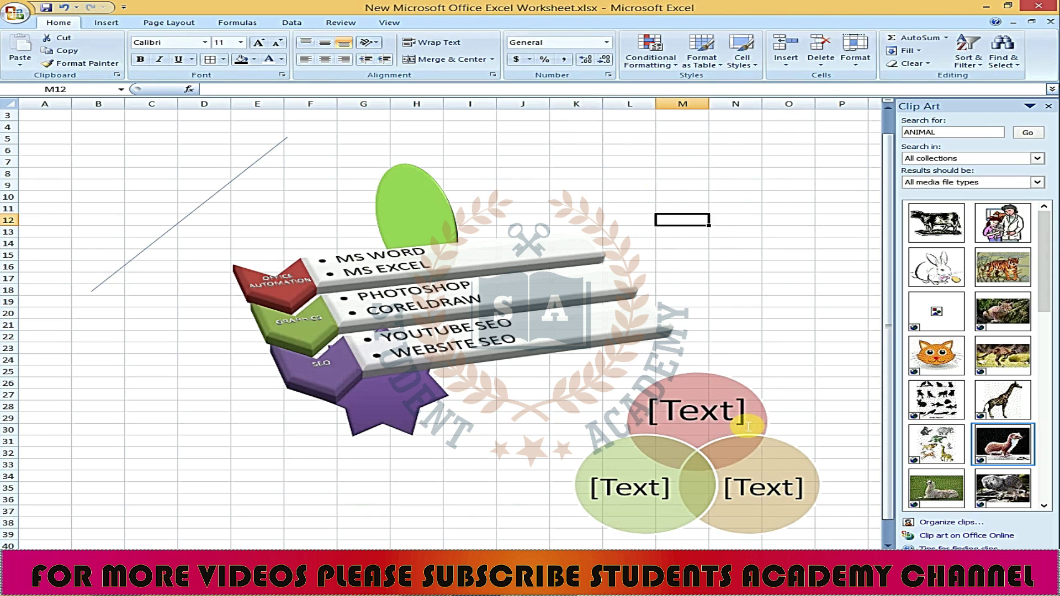
Close the Clip Art pane and draw a Smiley Face shape right of the green oval near column O
click(1048, 106)
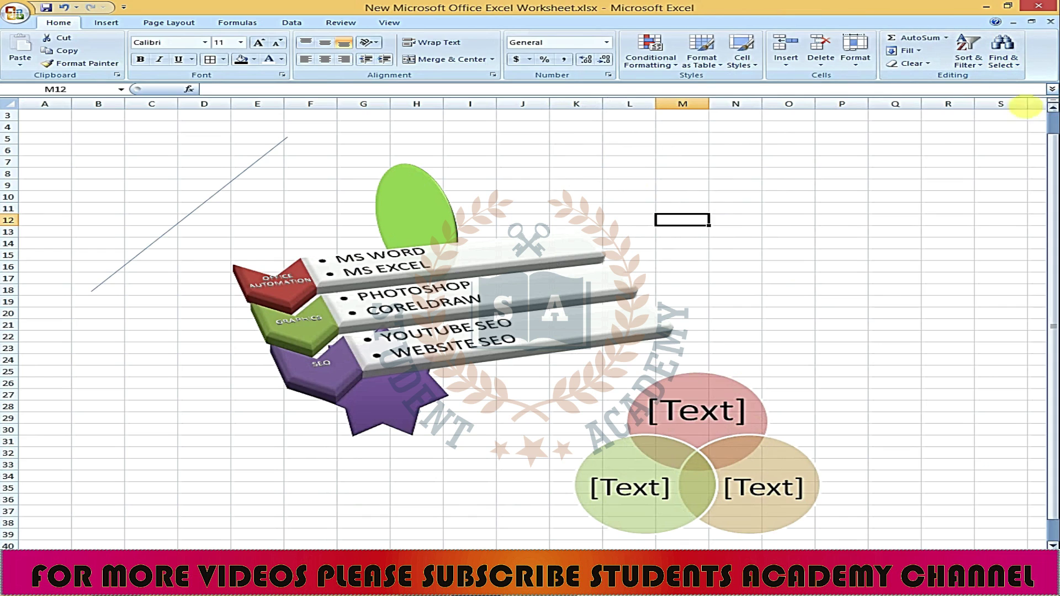
click(106, 22)
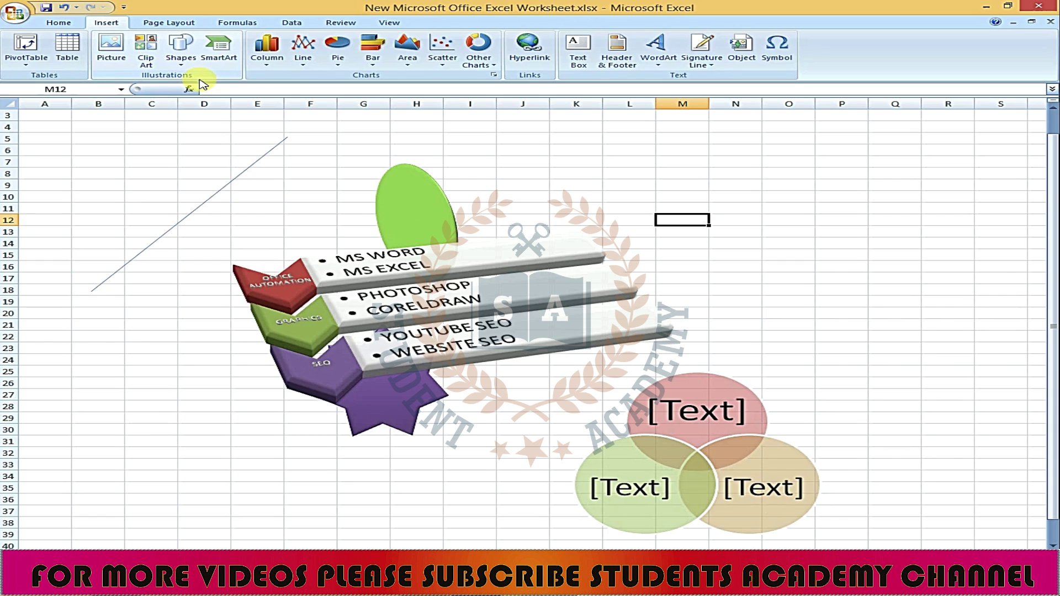
click(176, 70)
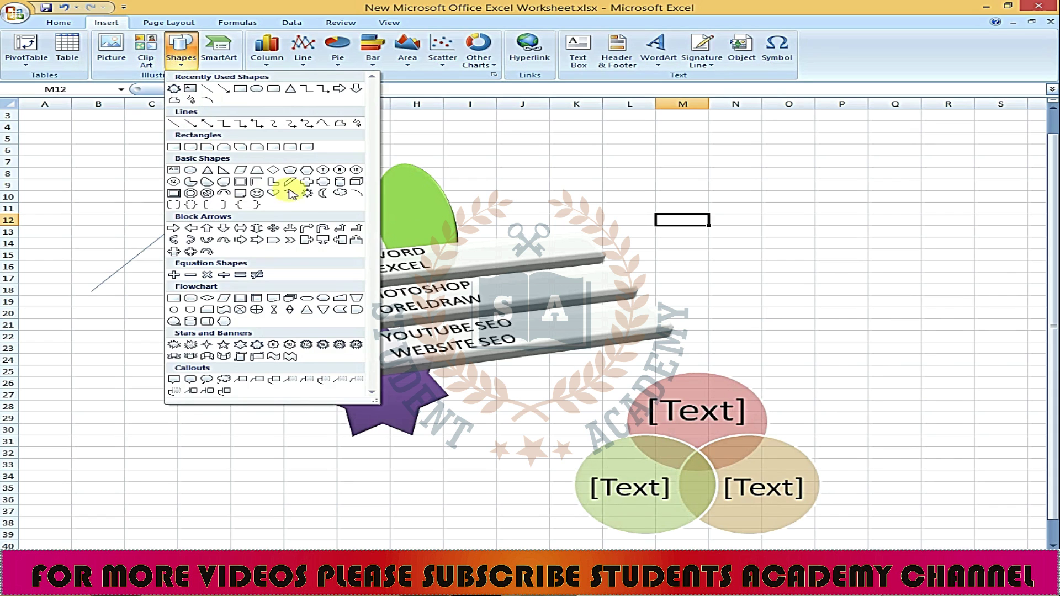
click(257, 194)
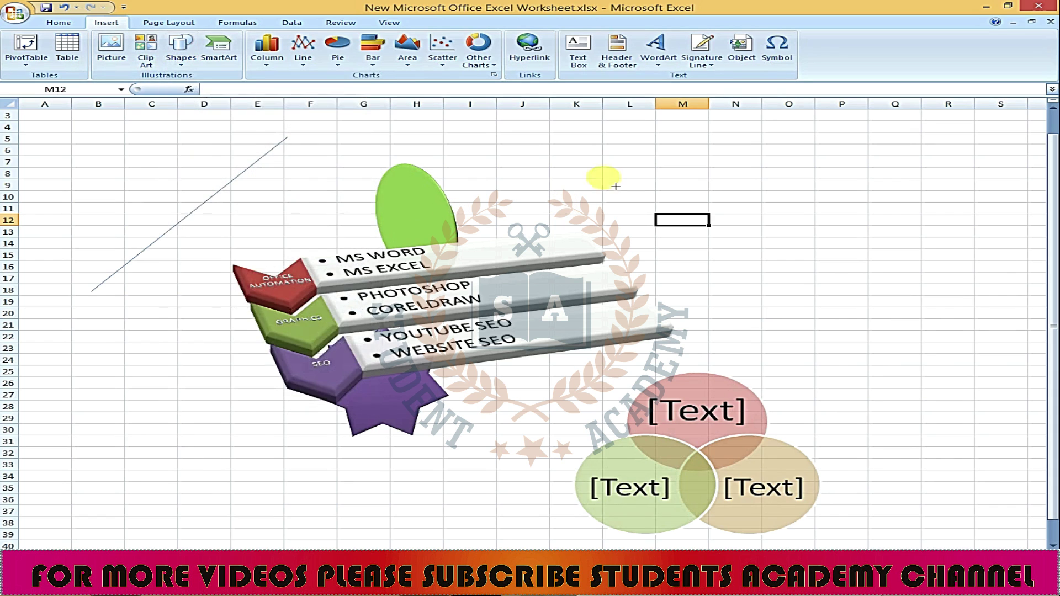
drag(774, 181, 923, 289)
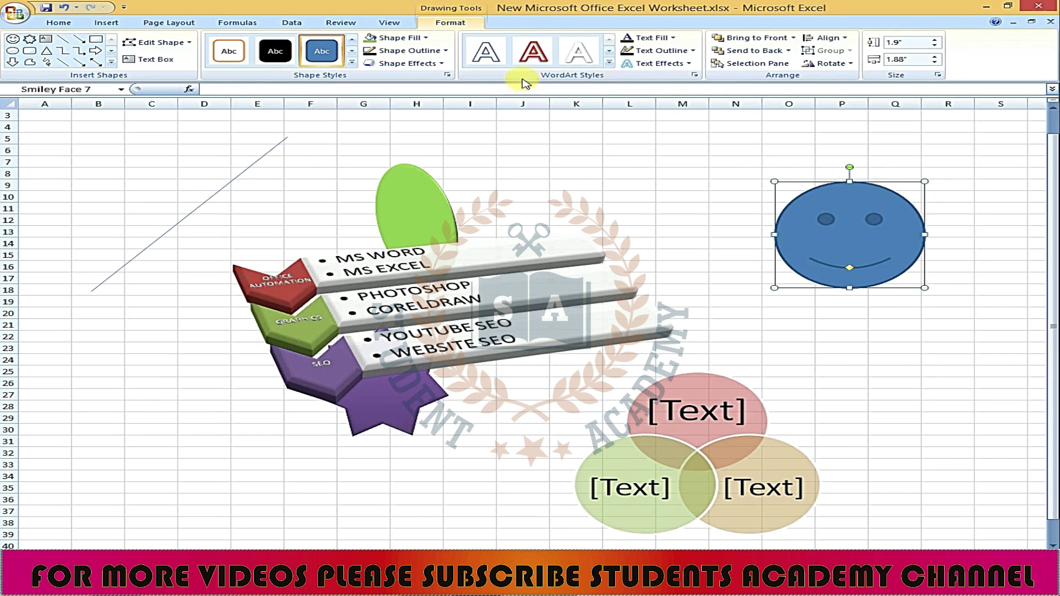
Give the smiley face a perspective 3-D rotation and change its shape outline option
click(411, 63)
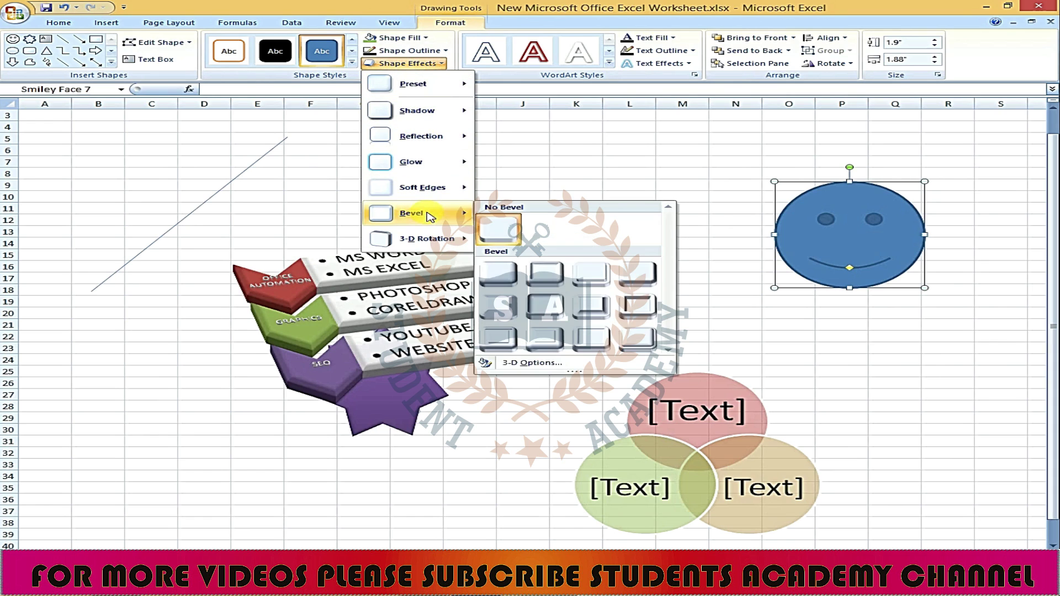
mouse_move(426, 238)
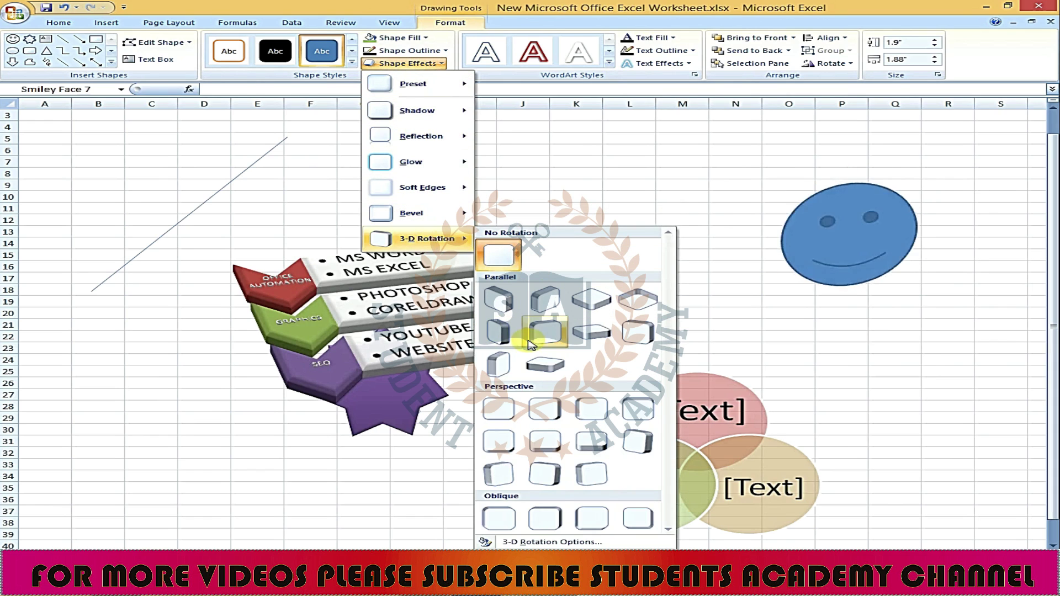
click(543, 441)
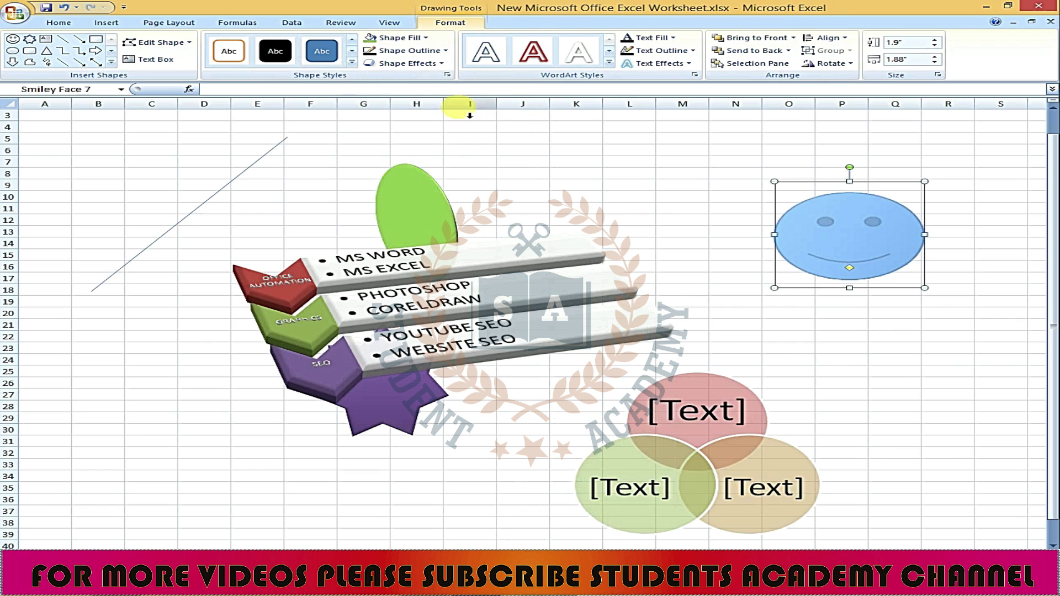
click(445, 50)
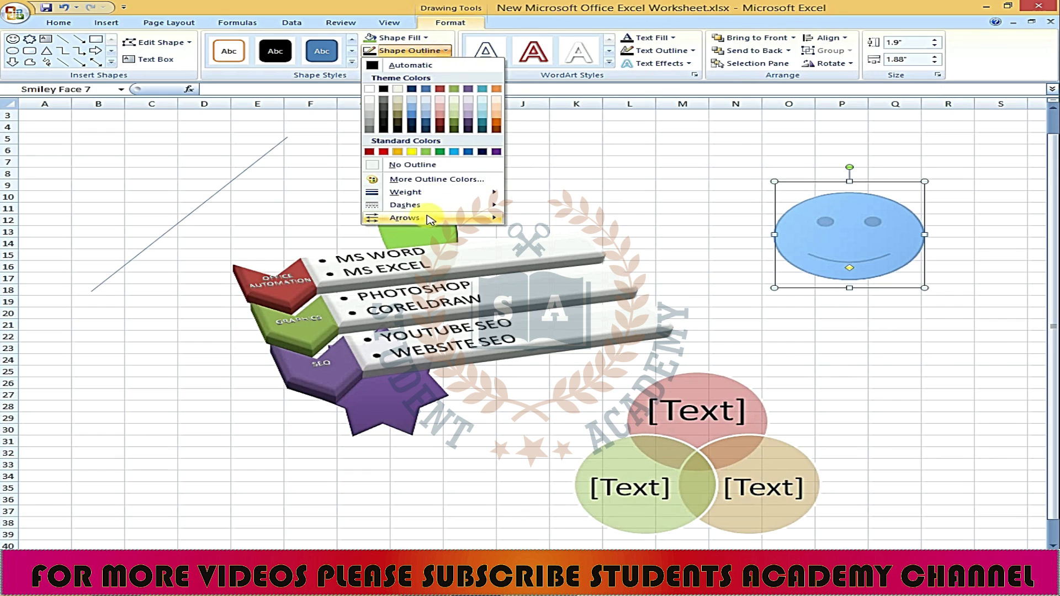
mouse_move(406, 191)
click(638, 131)
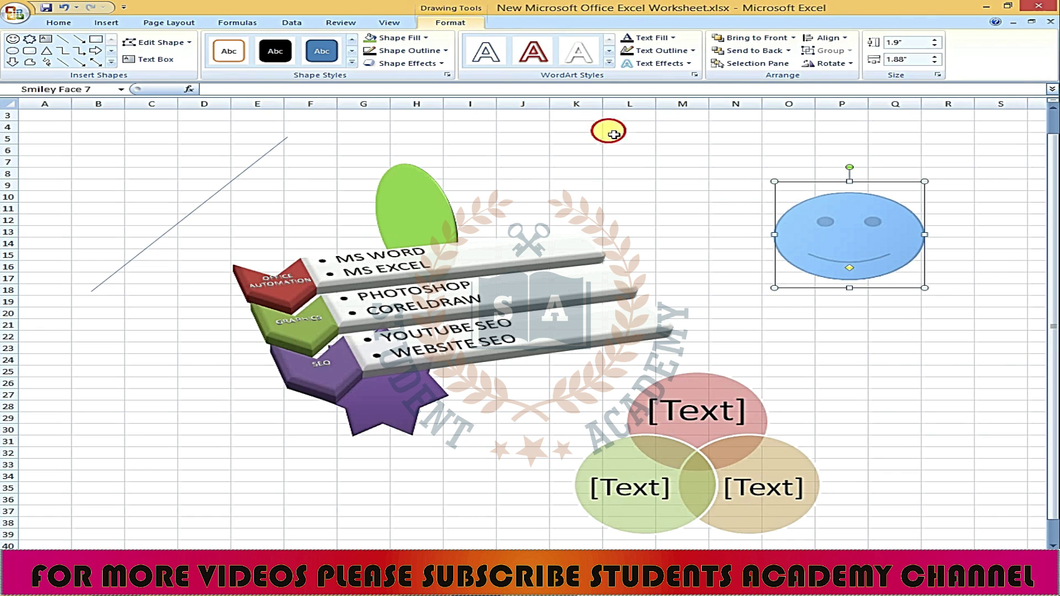
click(615, 131)
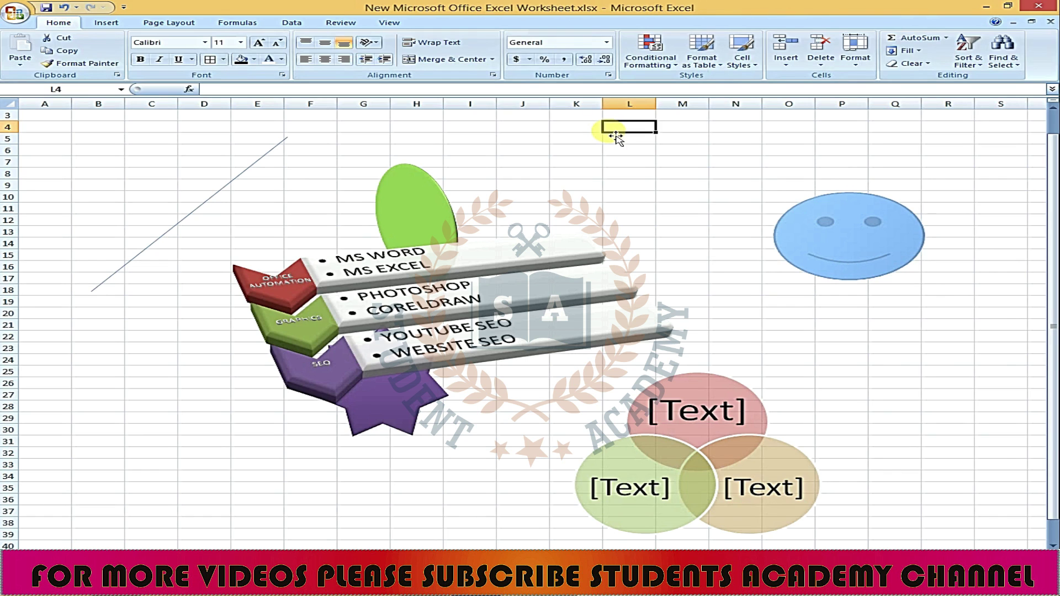